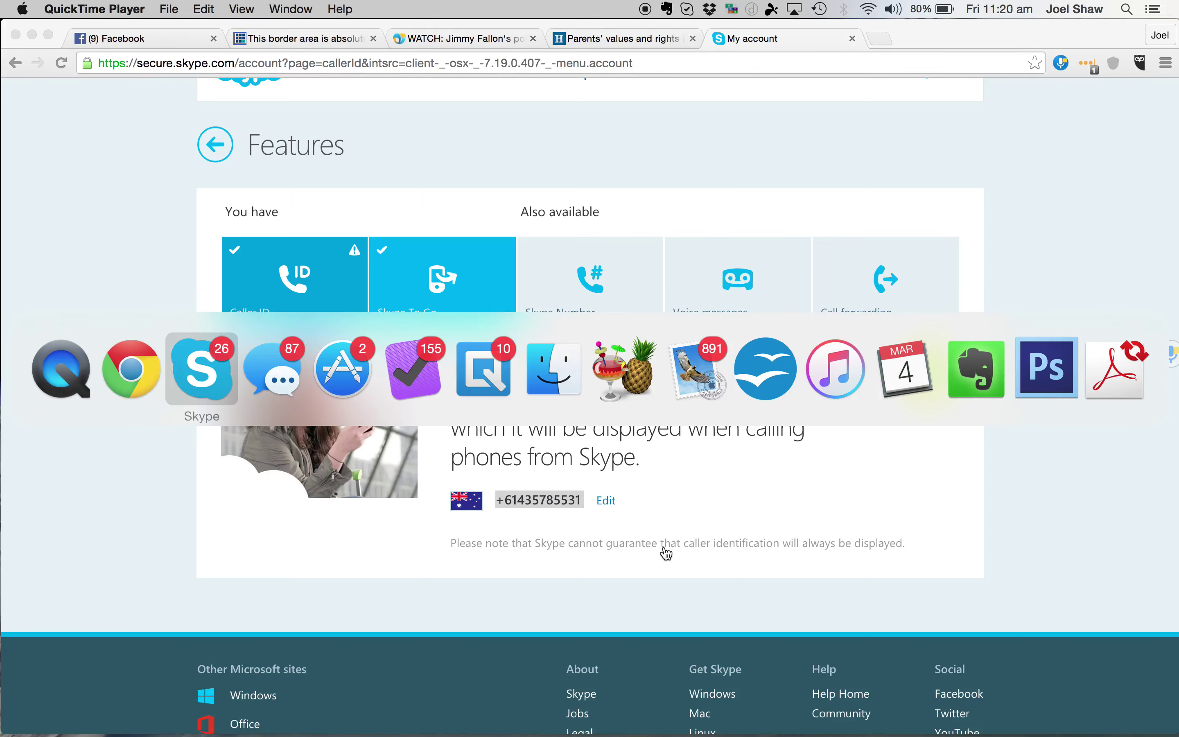
Cycle through the app switcher to bring the Skype window in front of the browser
key("super+Tab")
key("super+Tab")
key("super+Tab")
key("super+Tab")
key("super+Tab")
key("super+Tab")
key("super+Tab")
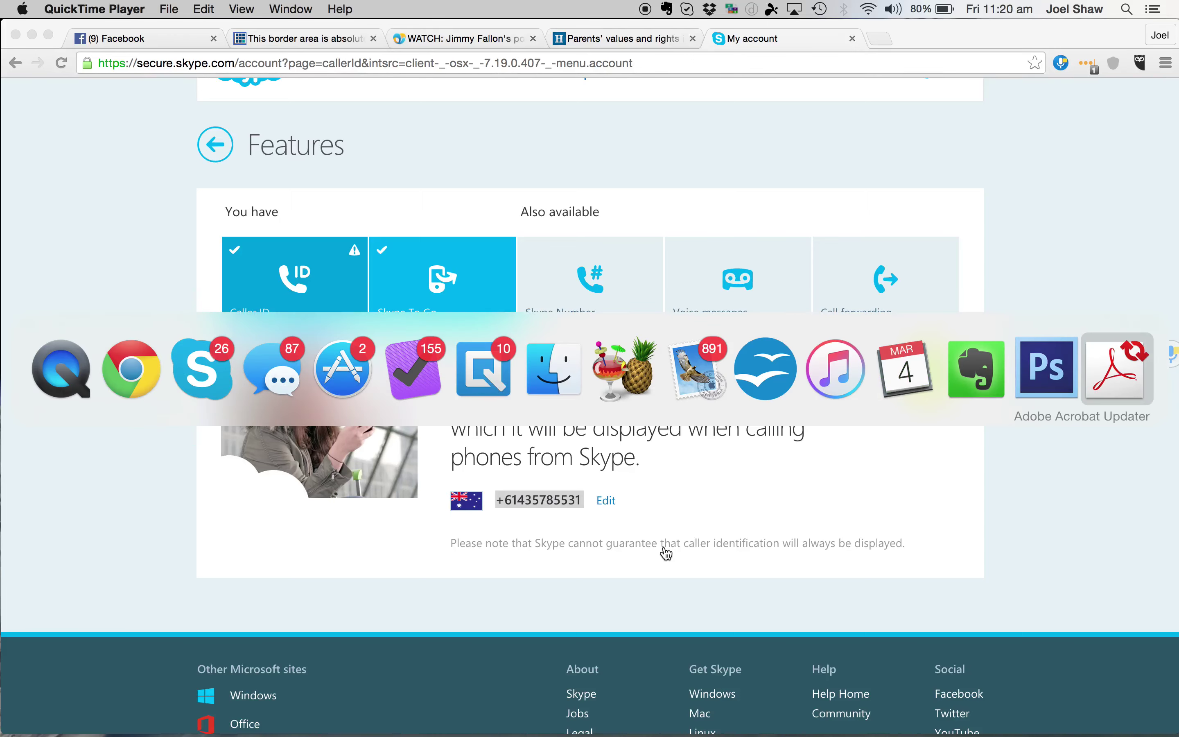
key("super+Tab")
key("super+Tab")
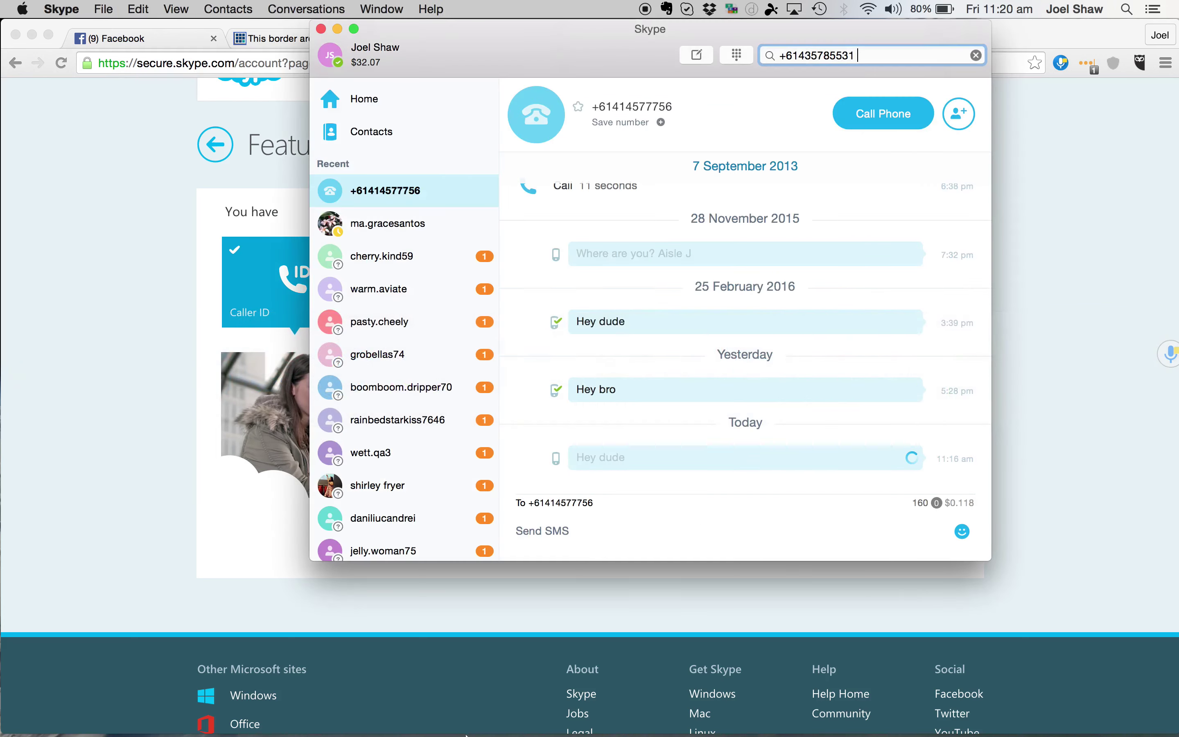
Start a Notes note titled 'Week' with a 'Tuesday - absente' line, then return to Chrome
left_click(318, 718)
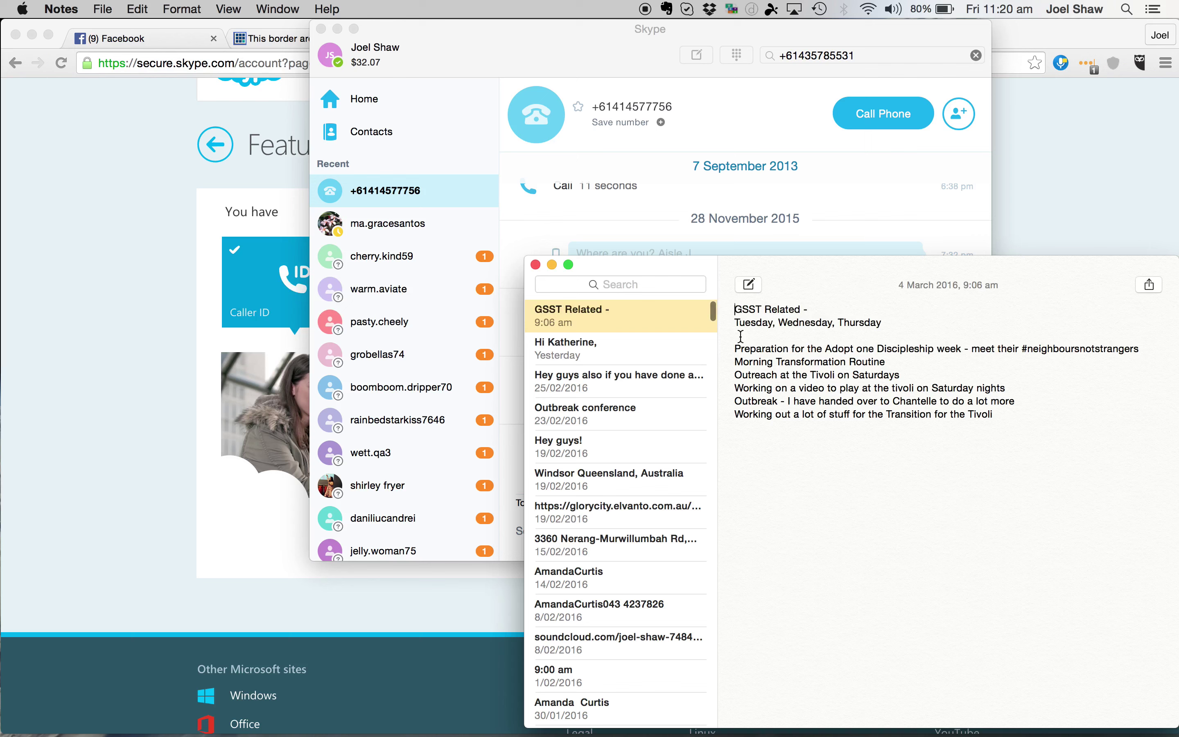
left_click(748, 284)
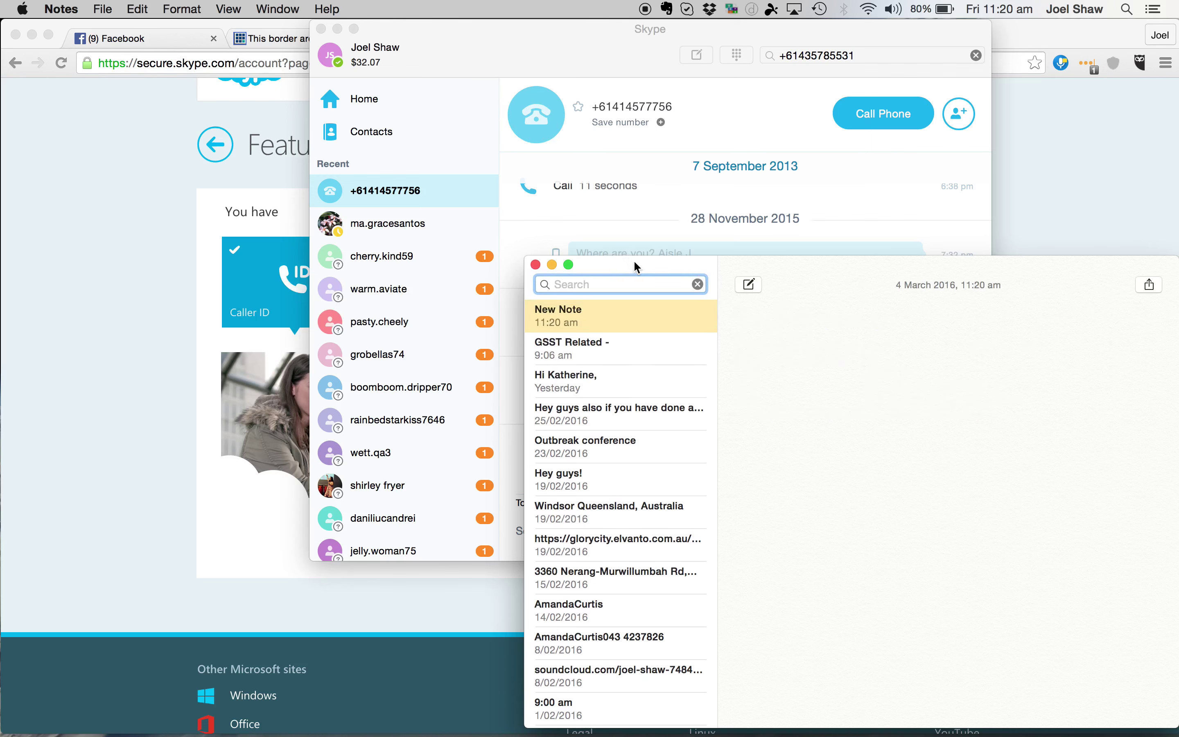
left_click(564, 192)
type("Week  ")
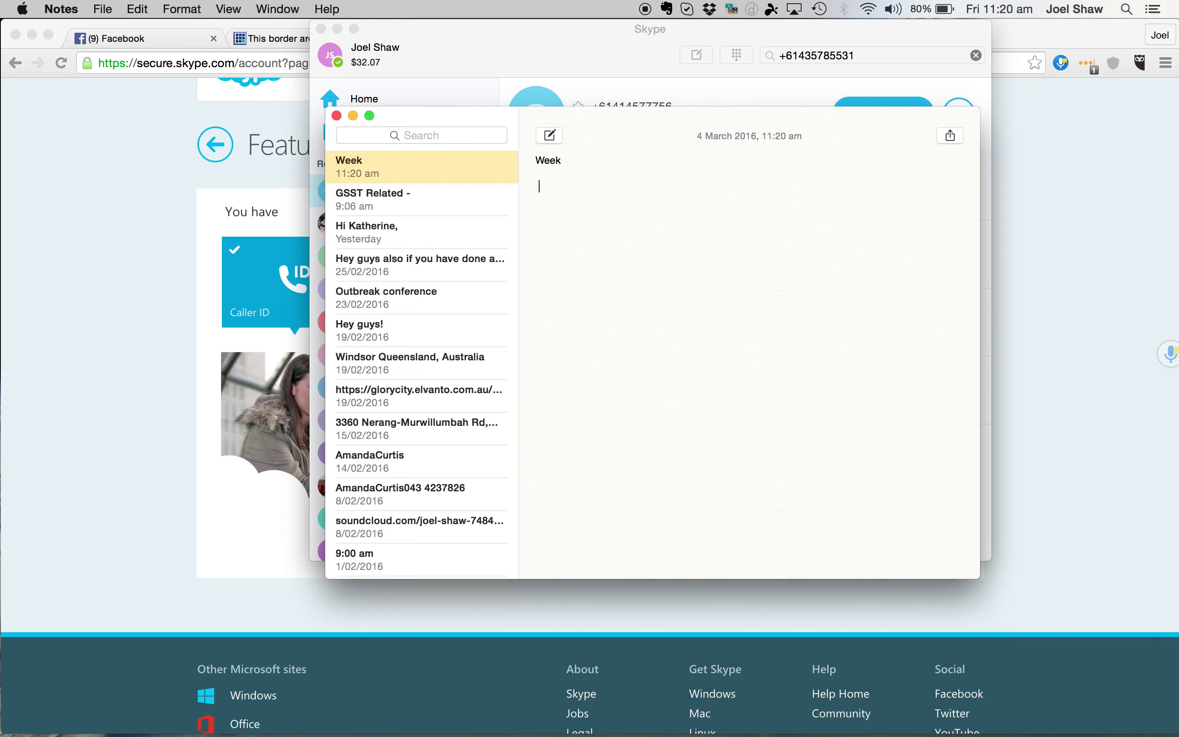
type("Tuesday - absentees -")
key("super+space")
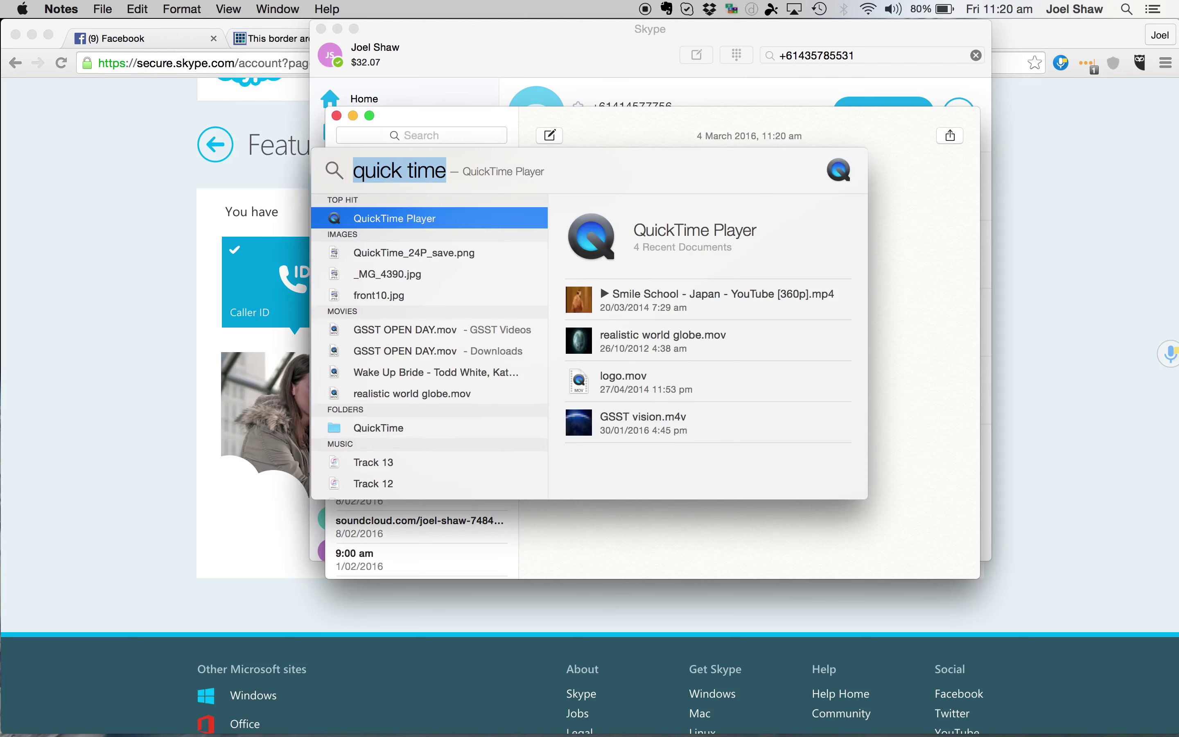
left_click(245, 212)
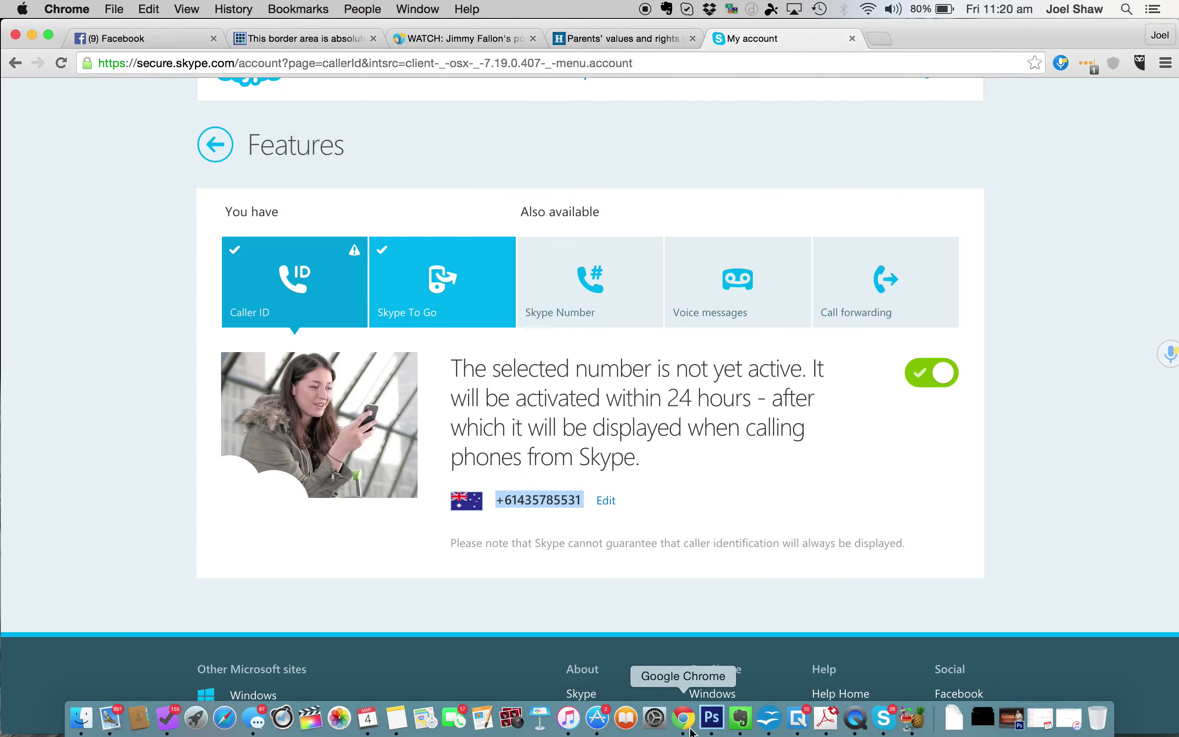
In Quip, search for 'ab' and open the Daily Absentees document
left_click(798, 717)
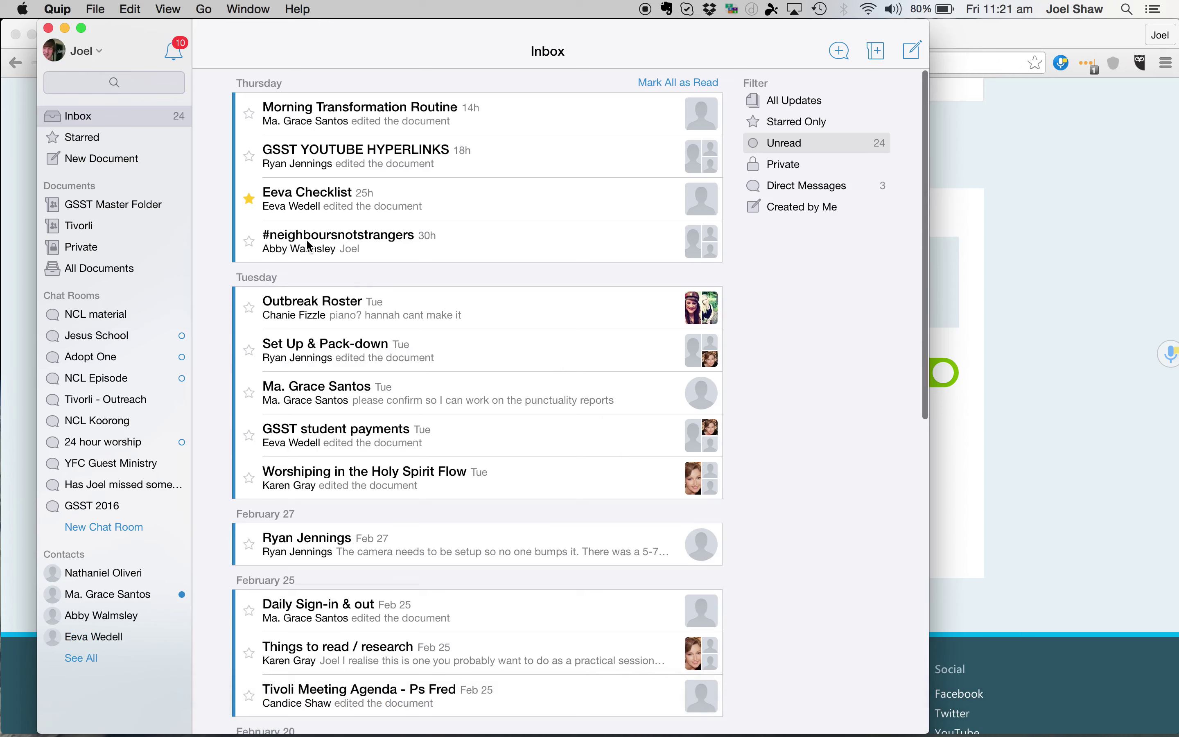
left_click(144, 80)
left_click_drag(134, 28, 177, 33)
left_click(173, 78)
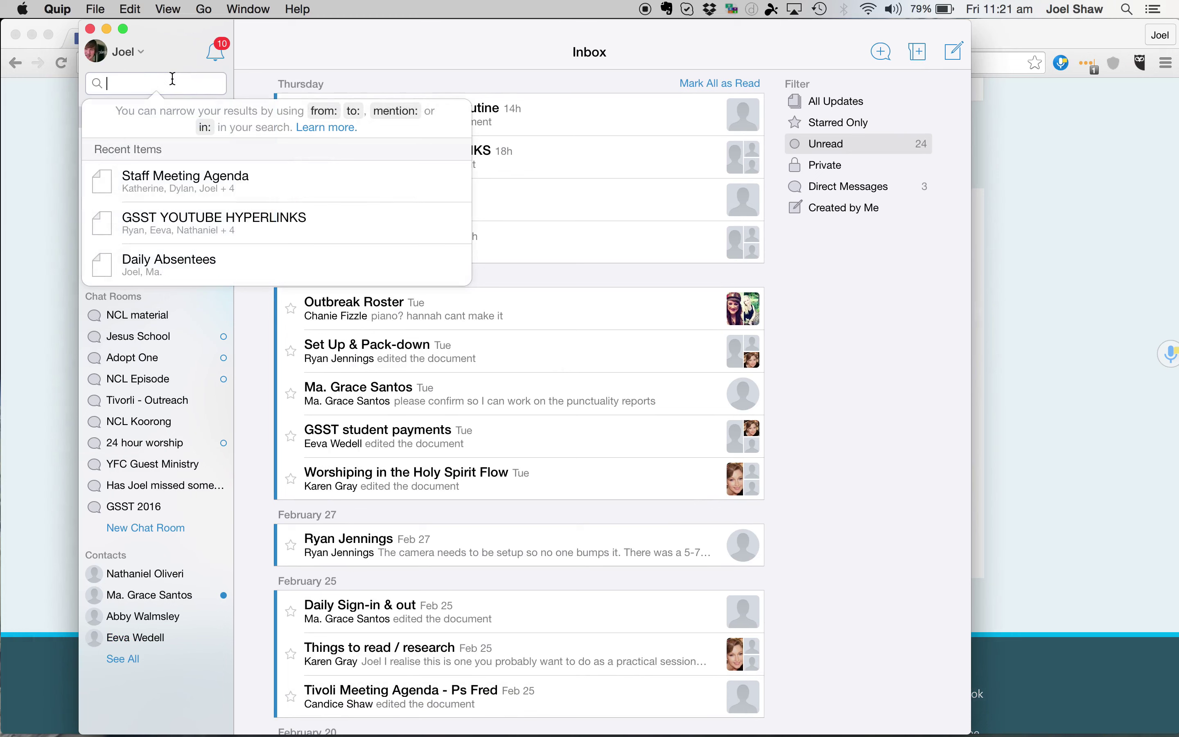
type("ab")
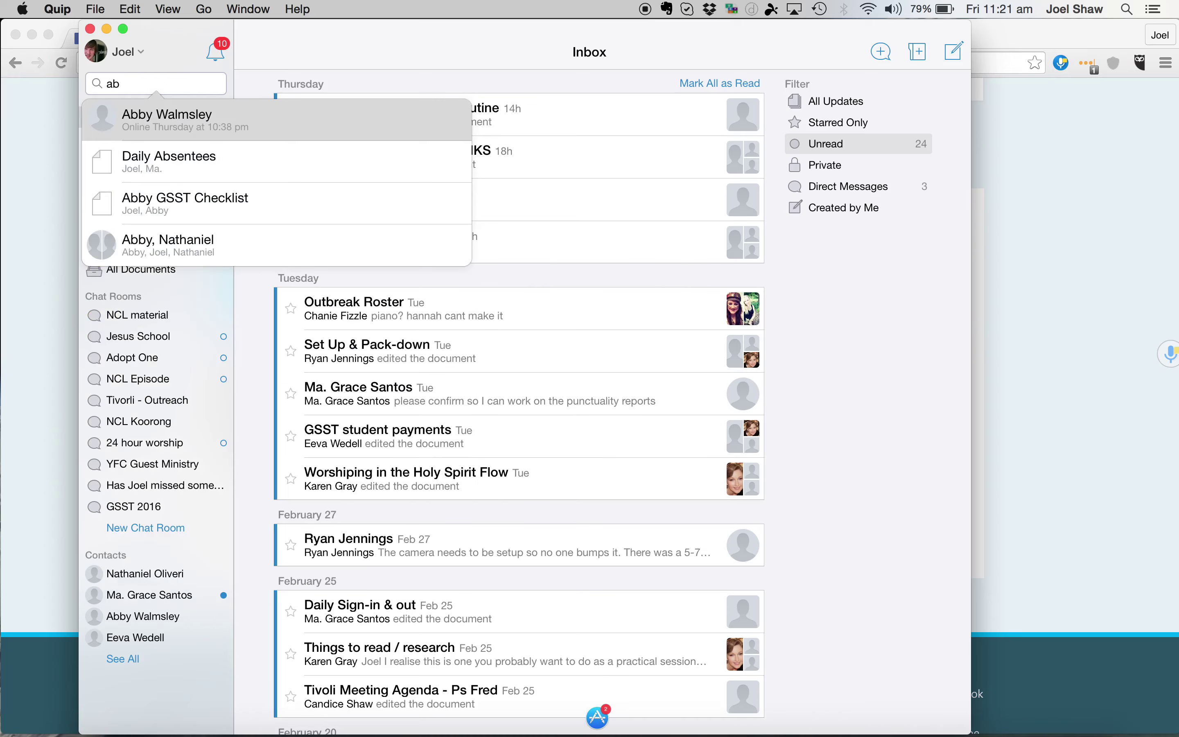
key("Down")
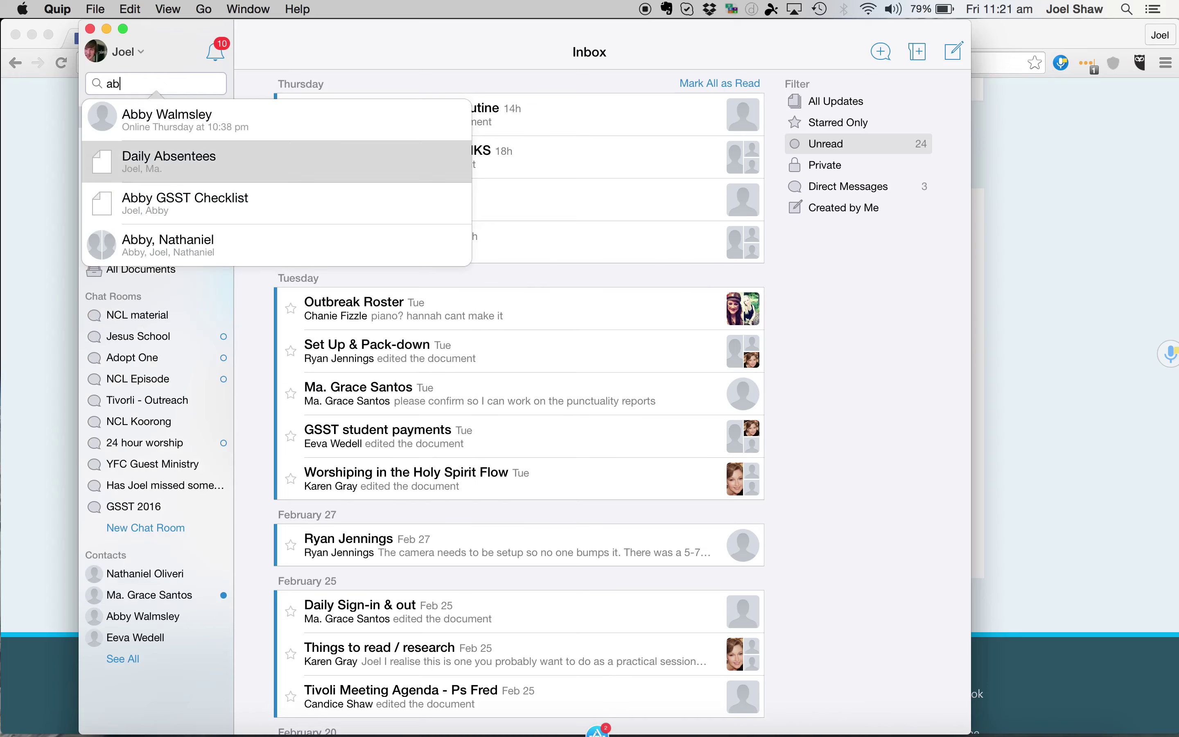
key("Return")
Look over the 3/1/2016 and 3/2/2016 absentee tables, then follow the Student Class List link
scroll(584, 536, "down", 15)
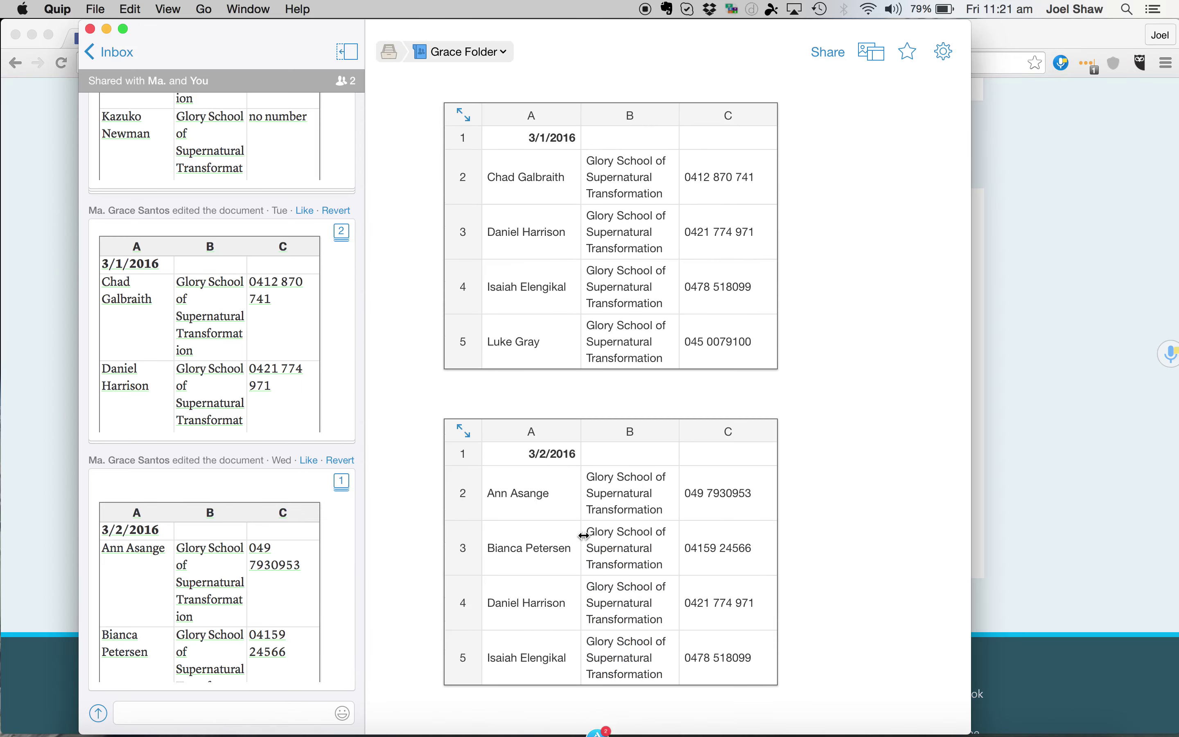
left_click(516, 607)
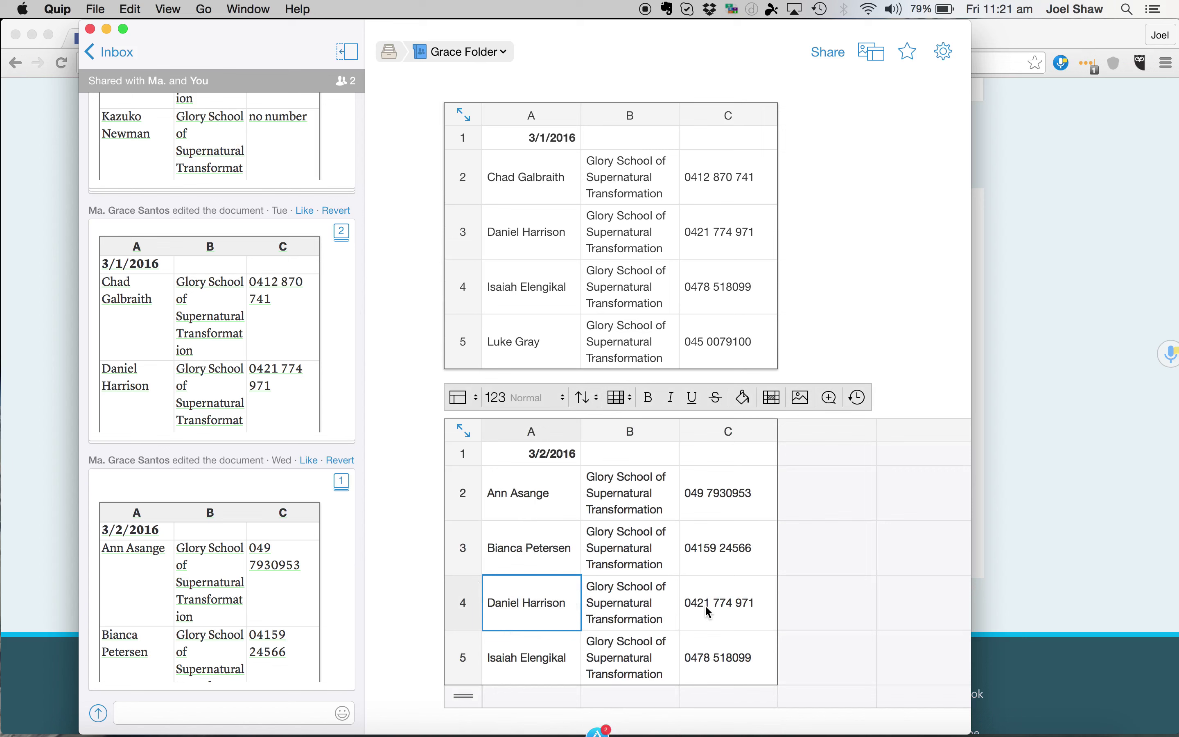
left_click(742, 600)
left_click(533, 588)
scroll(557, 602, "up", 3)
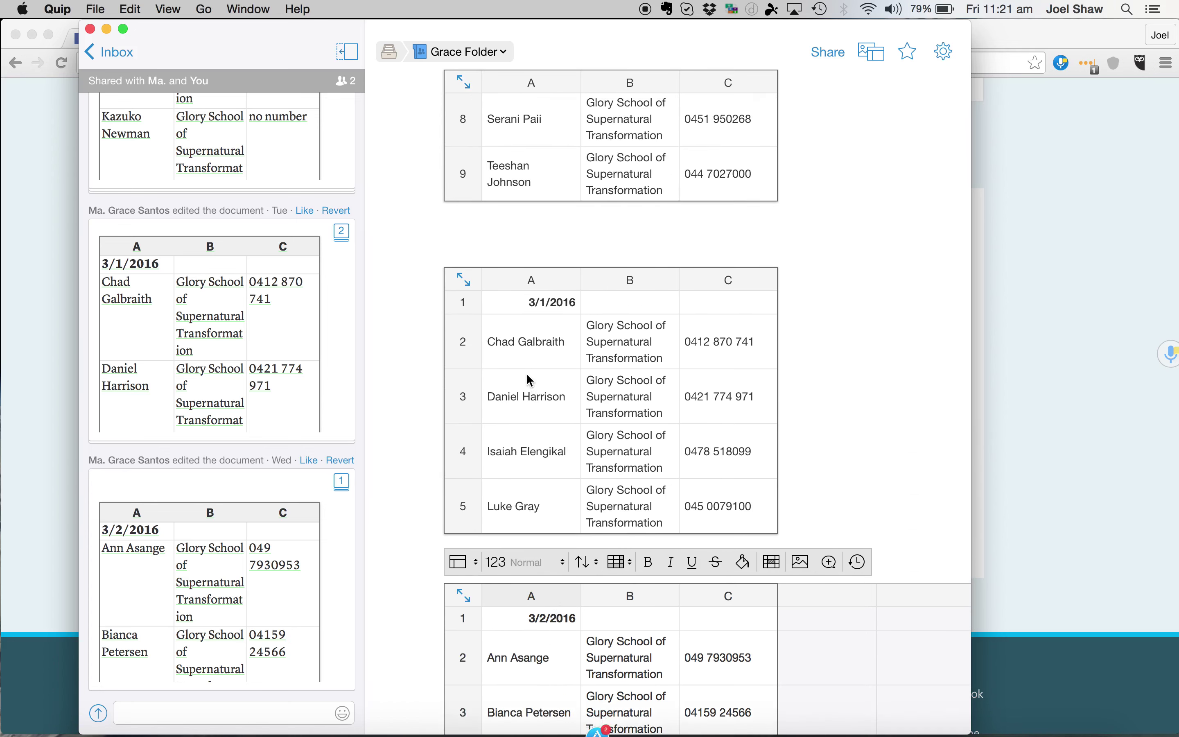
left_click(533, 343)
scroll(564, 350, "down", 15)
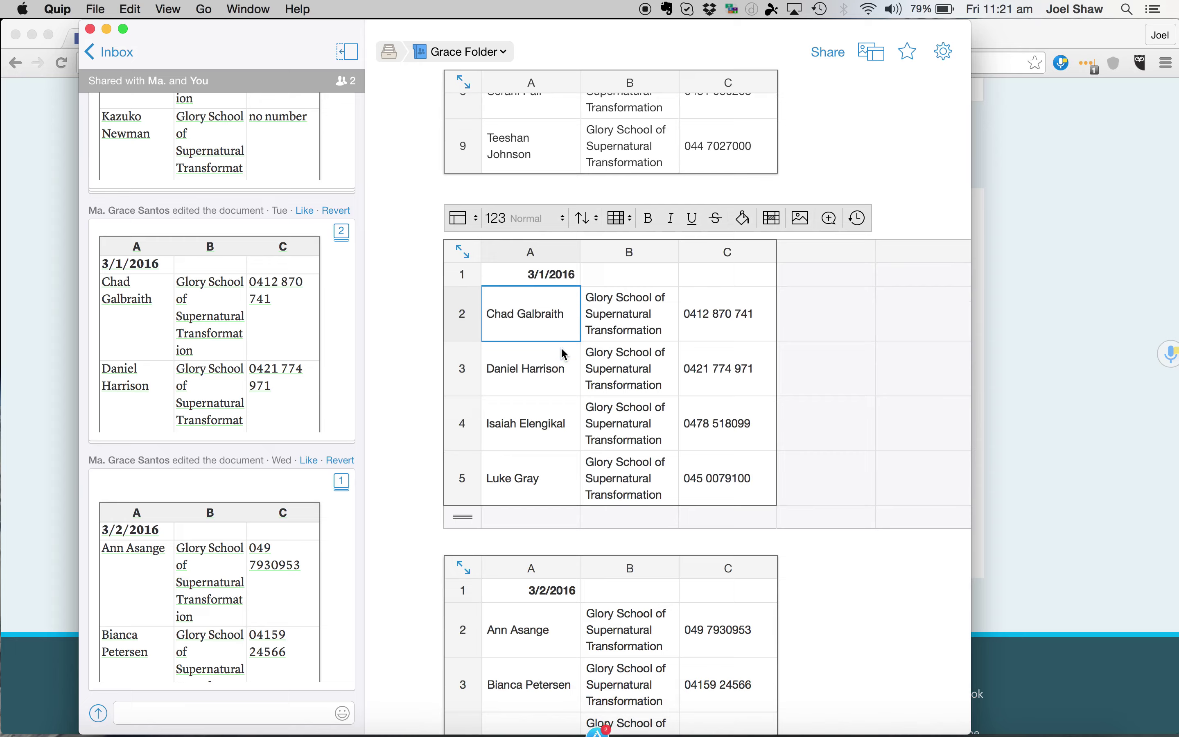
scroll(563, 282, "up", 15)
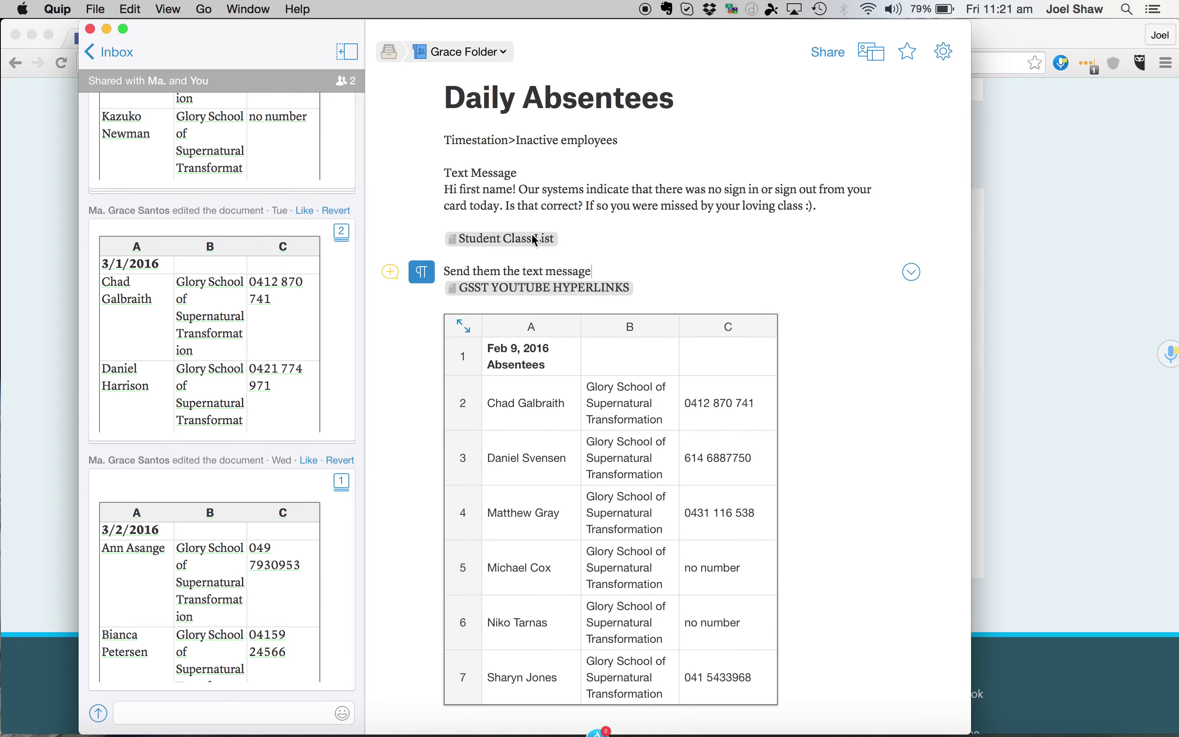
left_click(532, 236)
scroll(654, 419, "down", 5)
Enter NOT ATTENDING in cell D8 of the Student Class List and copy it
scroll(655, 419, "up", 2)
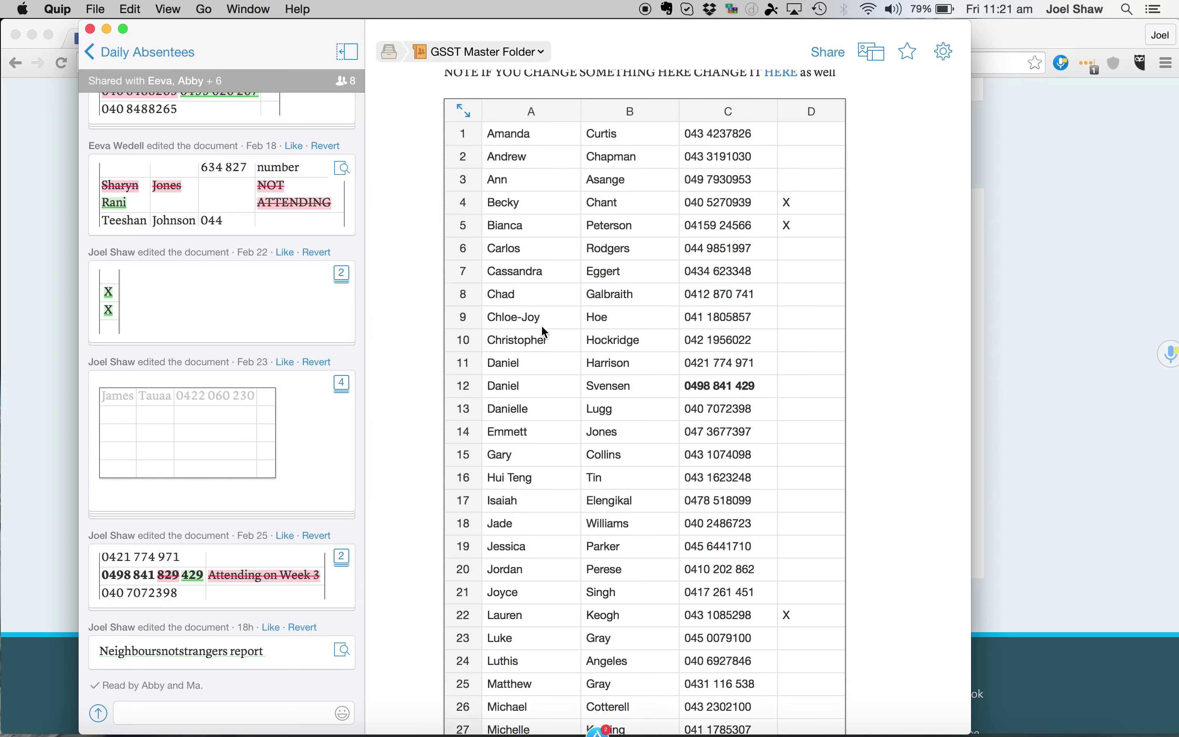
left_click(514, 291)
left_click(814, 298)
type("NOT ")
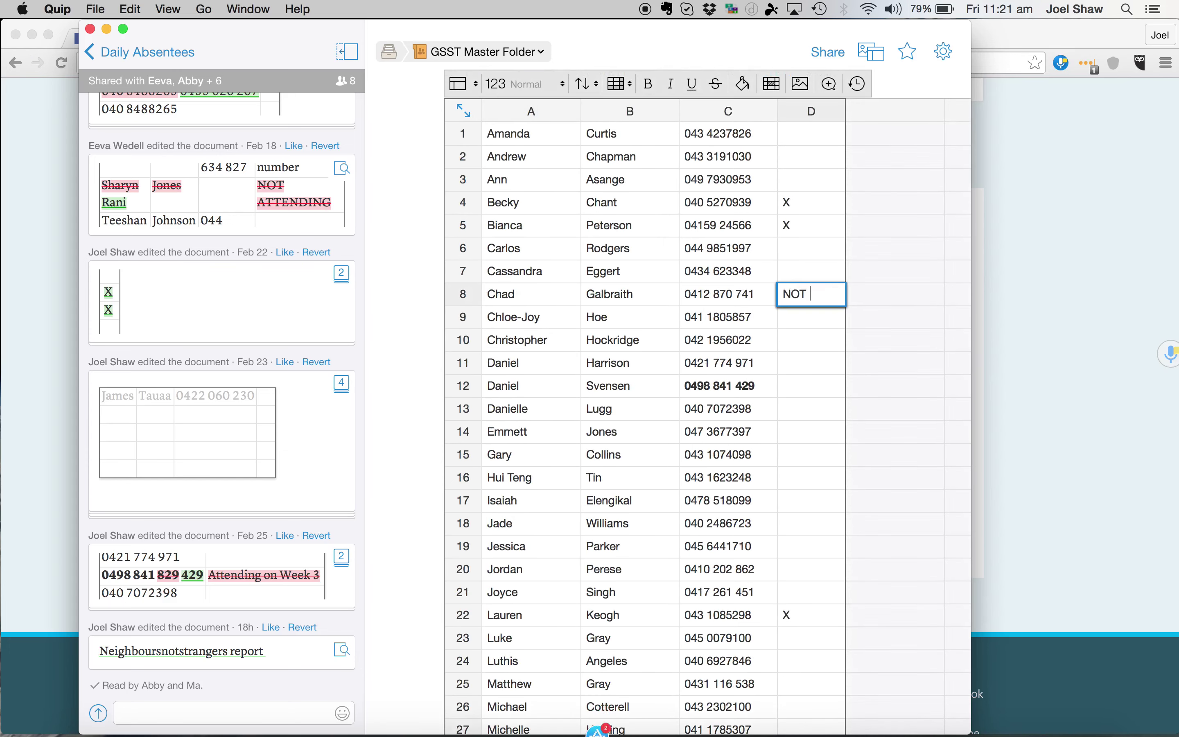
type("ATTEND")
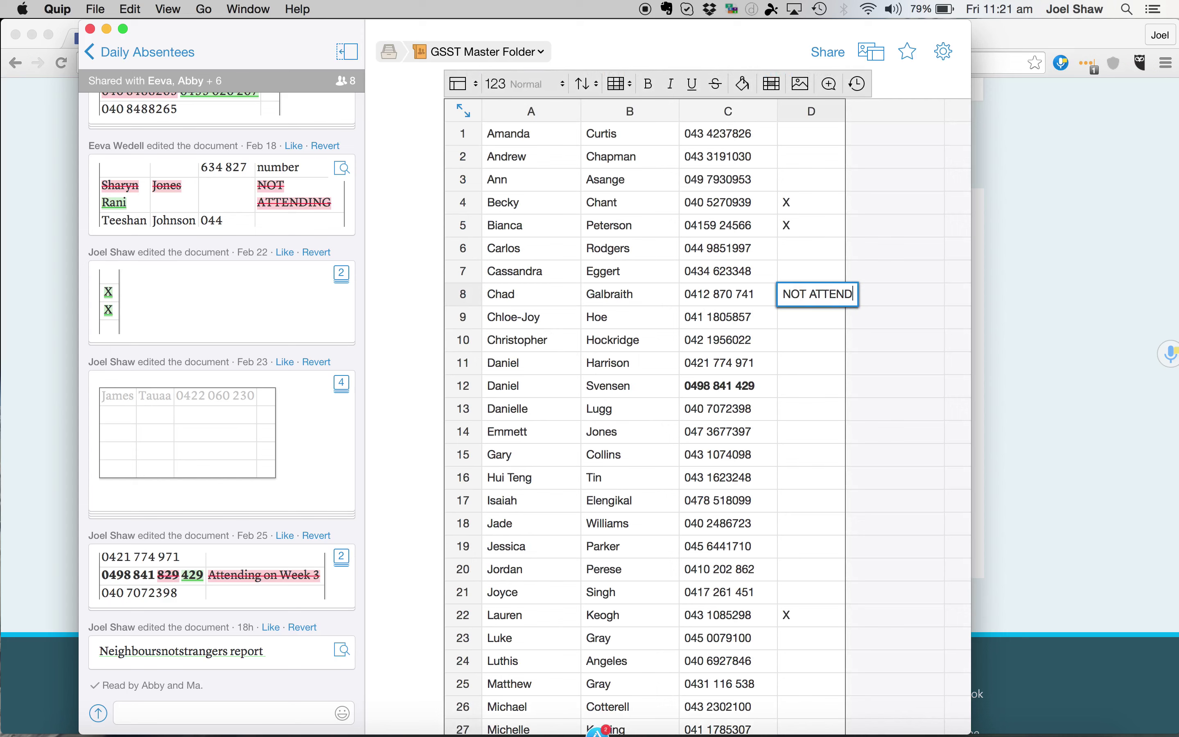
type("ING")
key("Return")
left_click(823, 325)
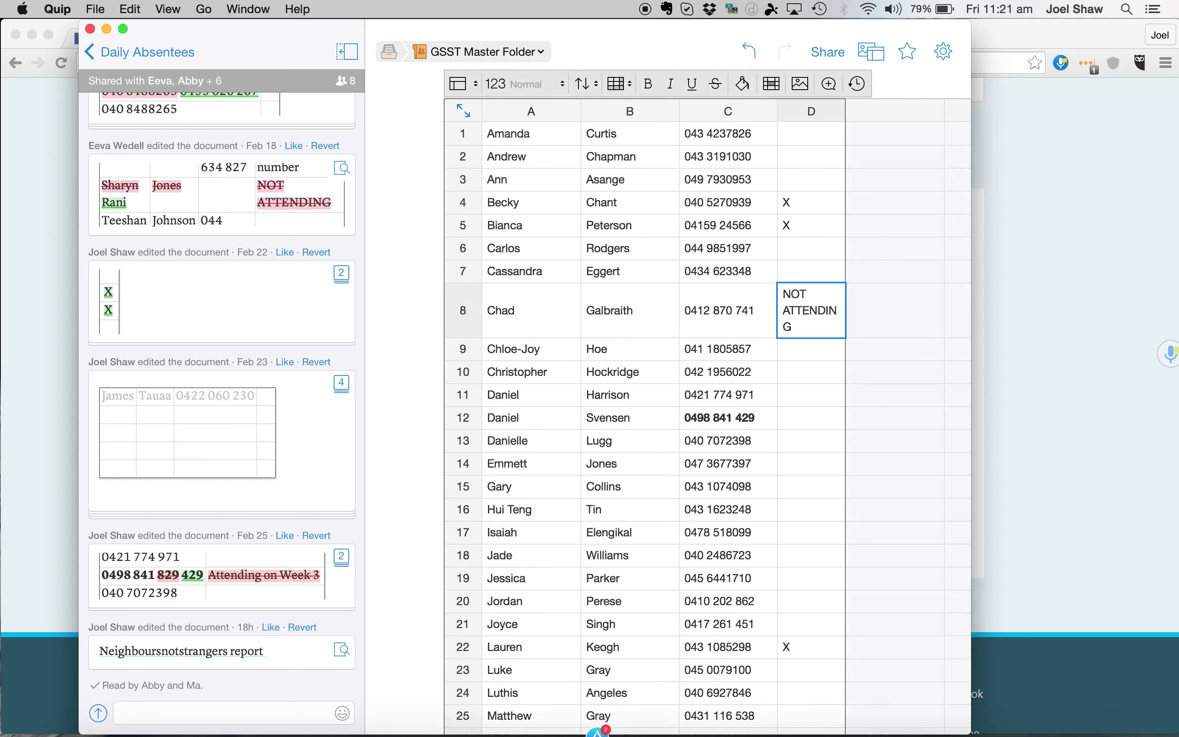
Paste NOT ATTENDING into cell D11 and finish editing the table
scroll(815, 509, "down", 10)
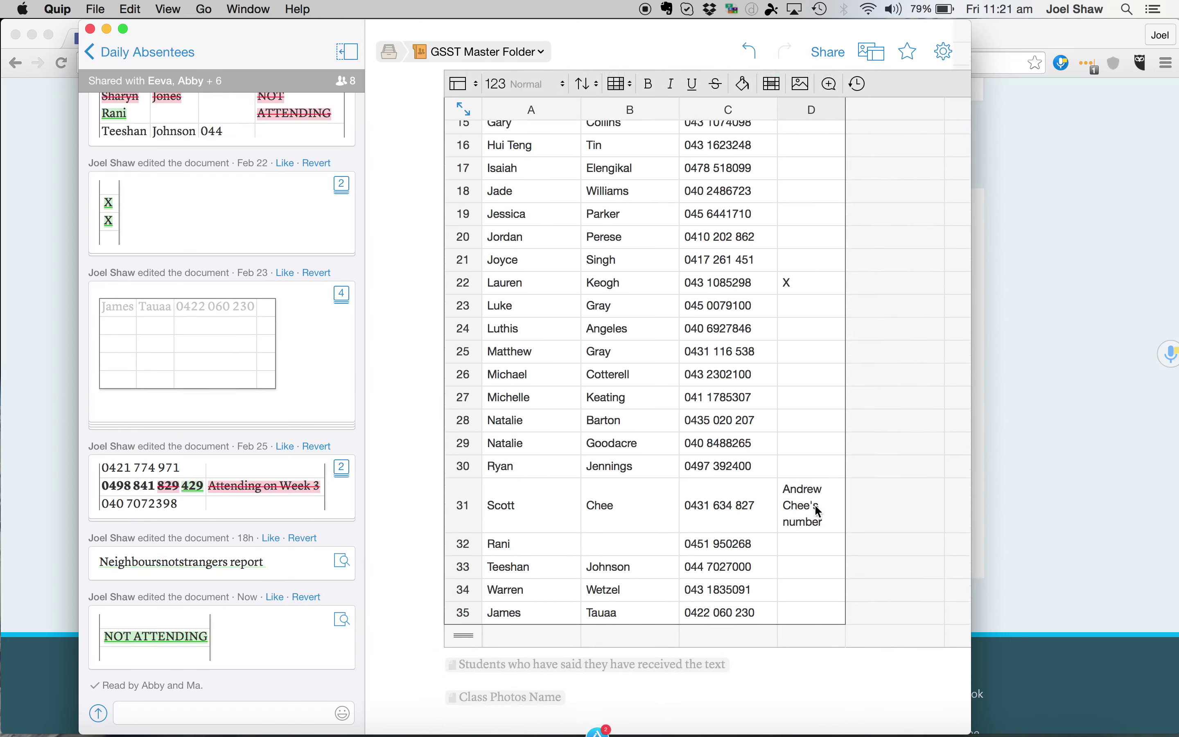
scroll(818, 511, "up", 3)
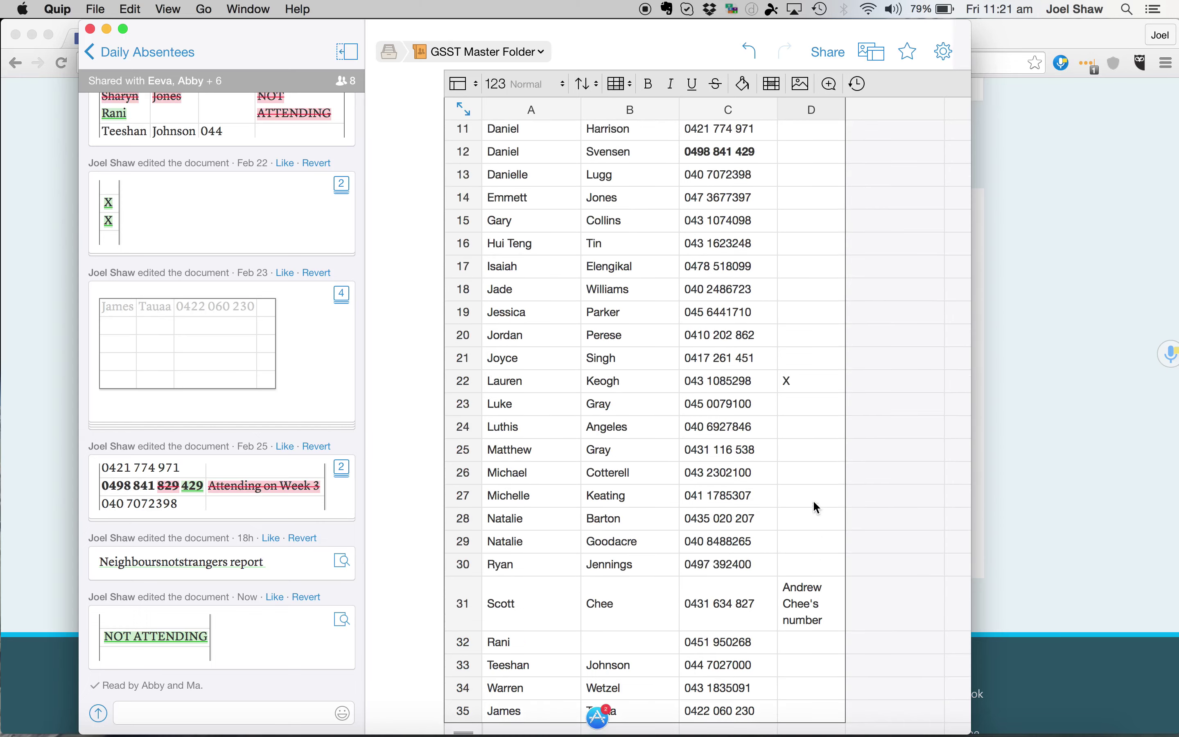
left_click(519, 156)
scroll(514, 130, "up", 3)
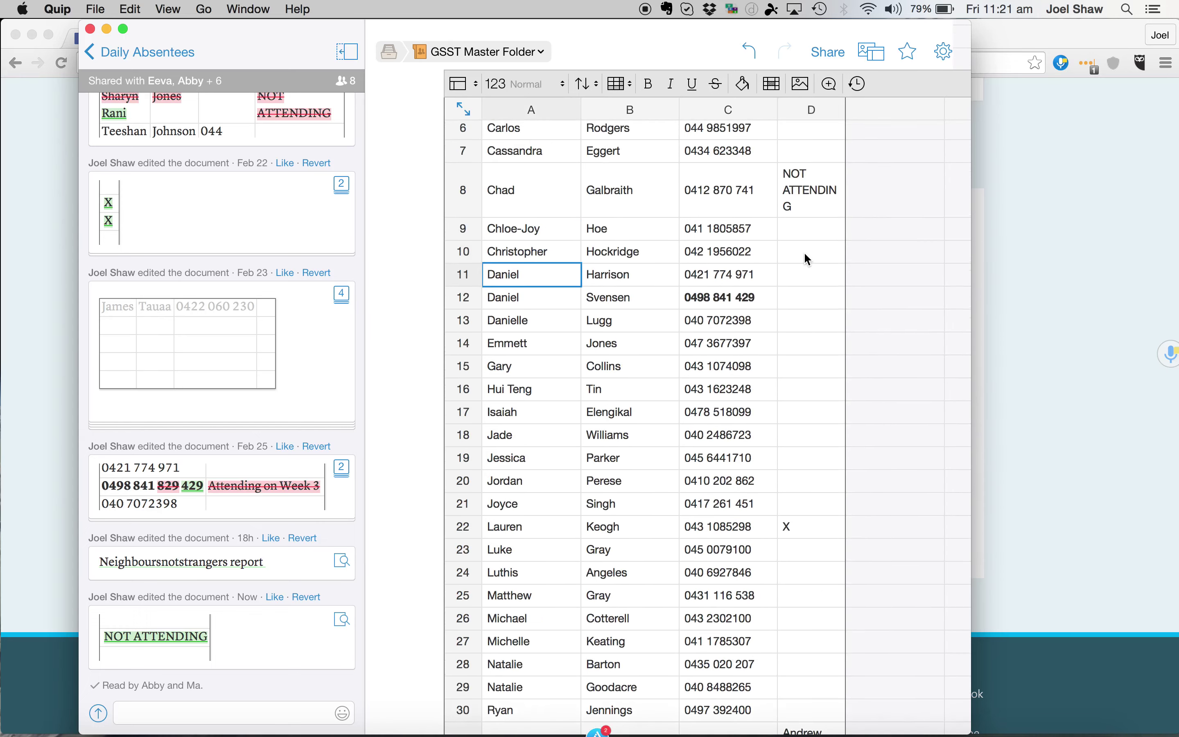
left_click(810, 282)
type("NOT ATTENDING")
scroll(823, 376, "up", 8)
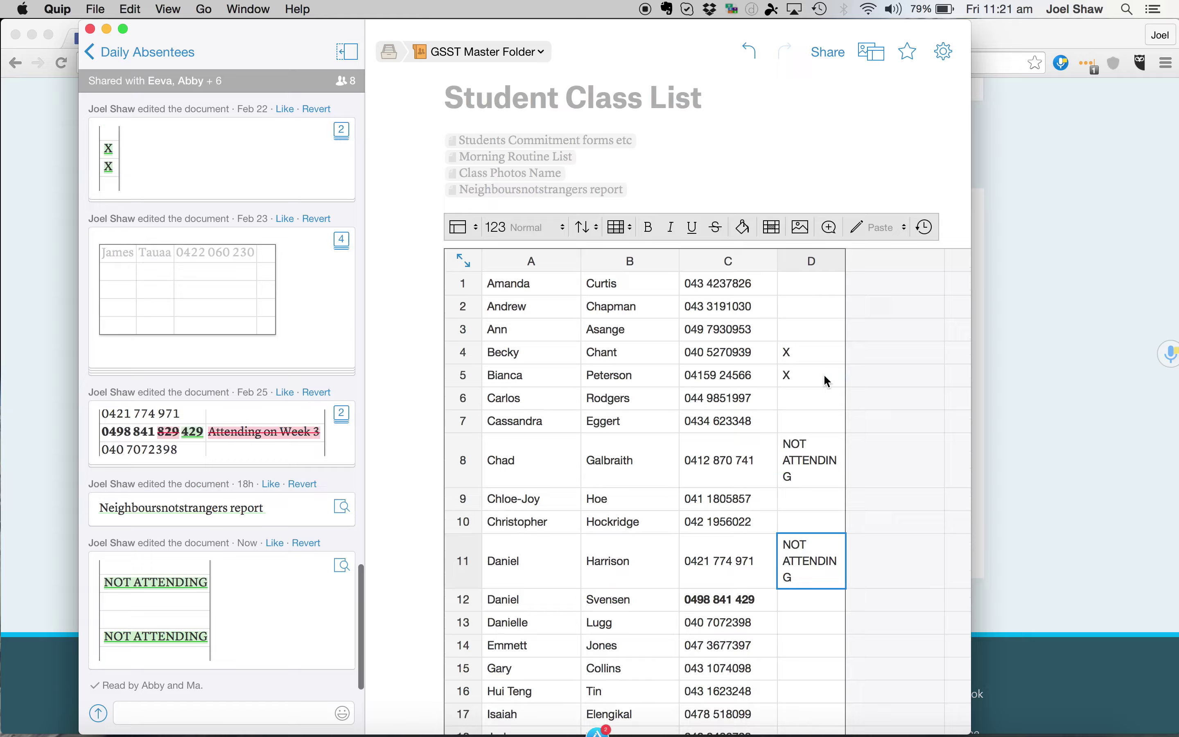
left_click(553, 178)
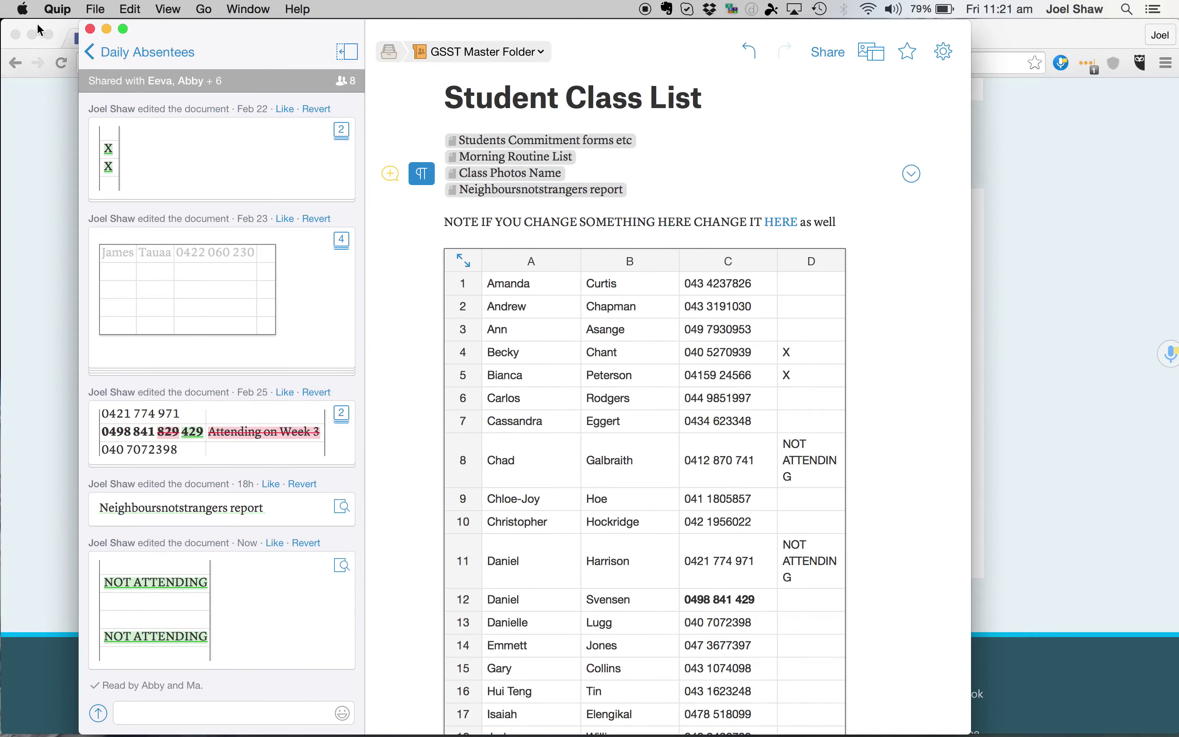
Go back to Daily Absentees and review its 3/2/2016 absentee table
left_click(125, 51)
scroll(736, 612, "down", 20)
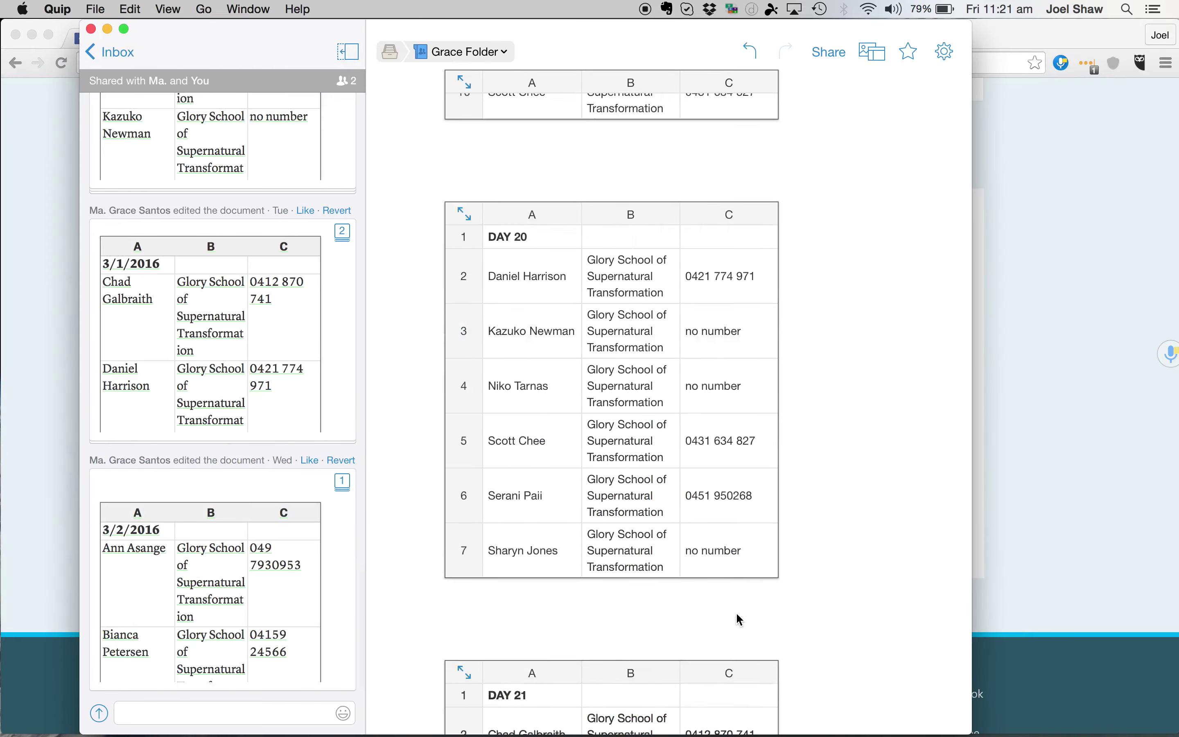
scroll(736, 611, "down", 10)
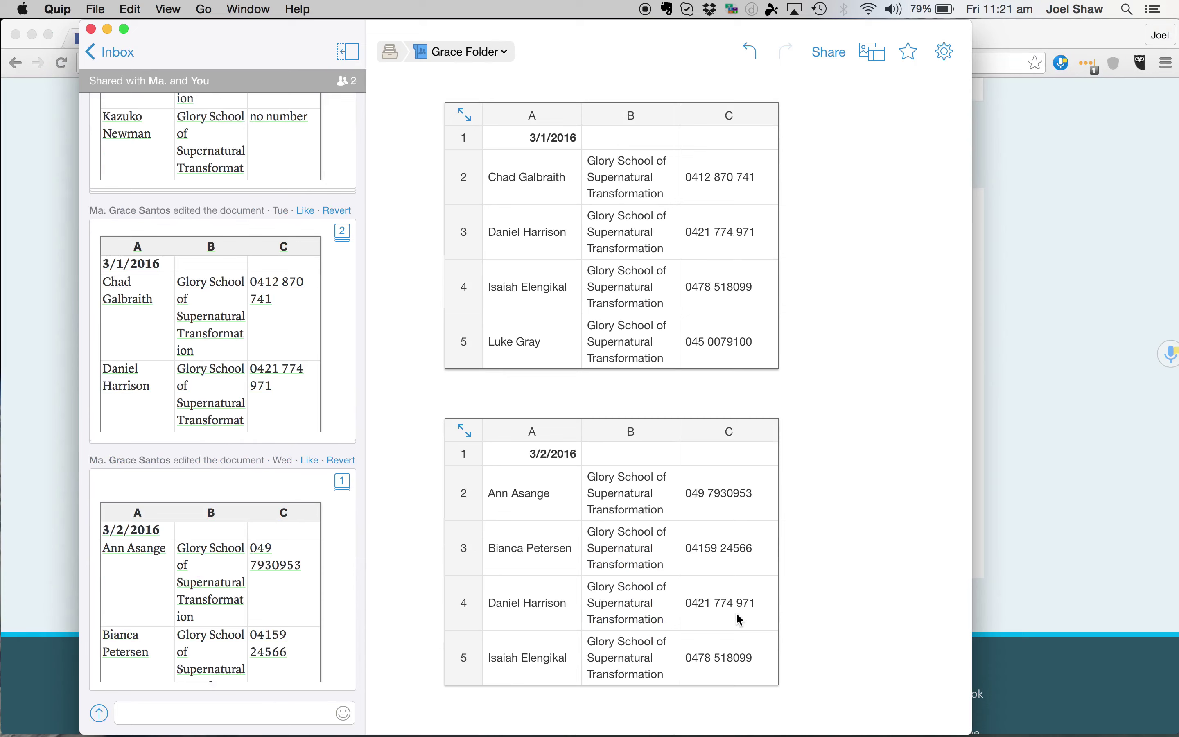
left_click(539, 513)
left_click(742, 505)
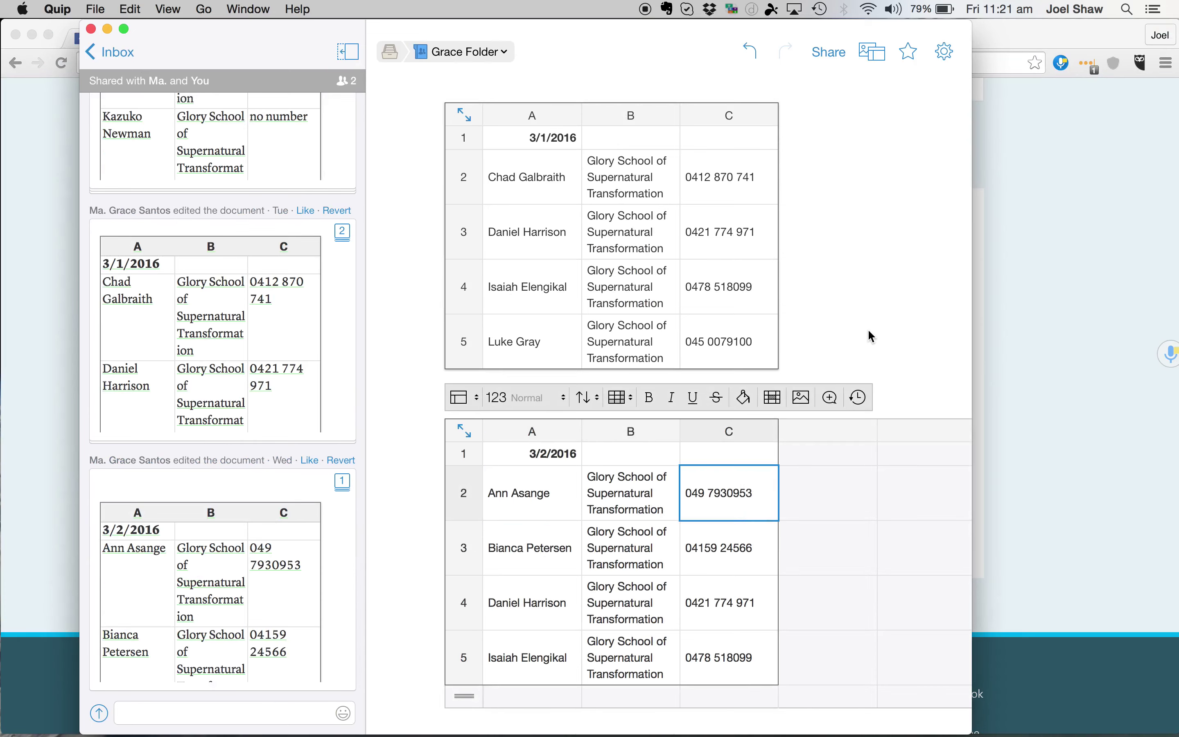
scroll(534, 269, "up", 1)
scroll(534, 270, "up", 20)
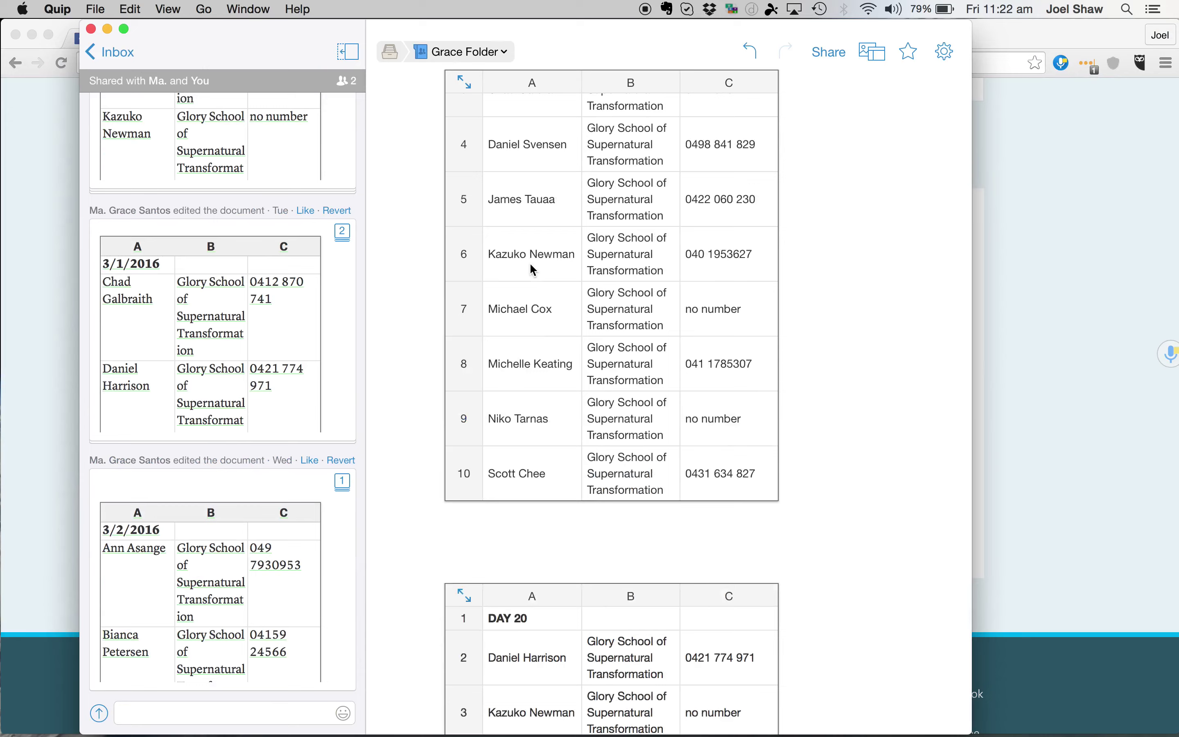
From the inbox, search 'Hyper' and open the GSST YOUTUBE HYPERLINKS document
left_click(101, 59)
left_click(164, 84)
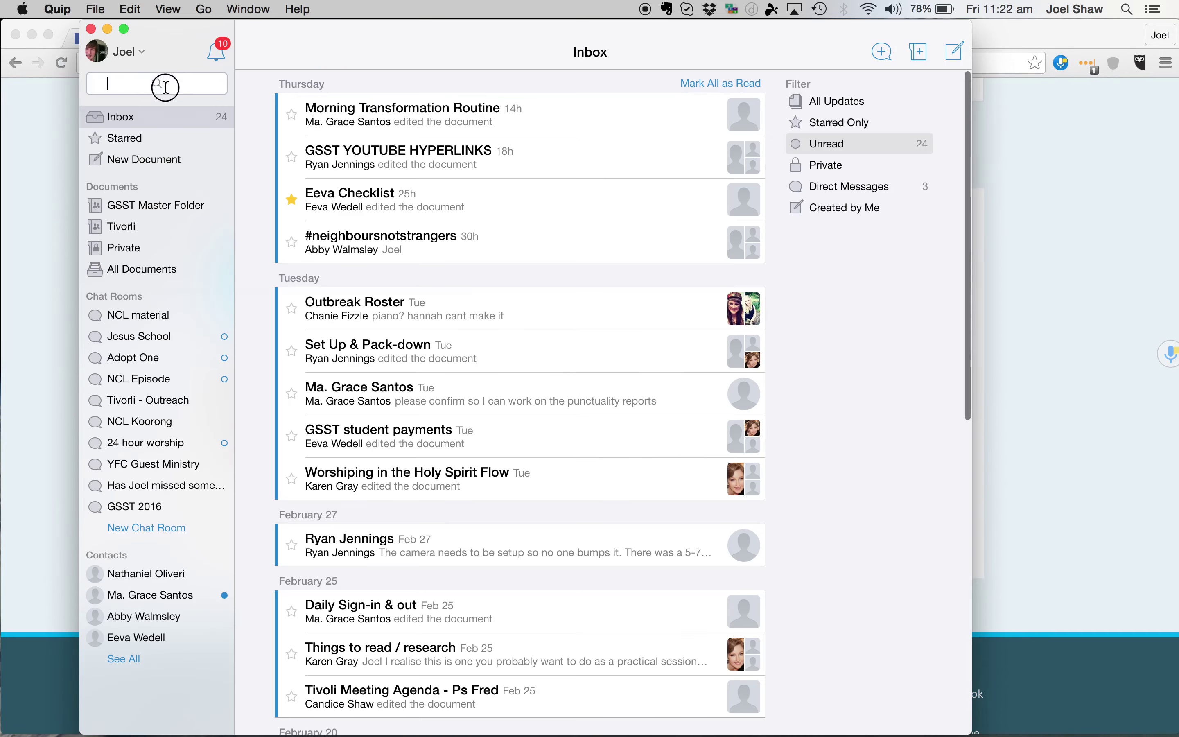
type("G")
key("BackSpace")
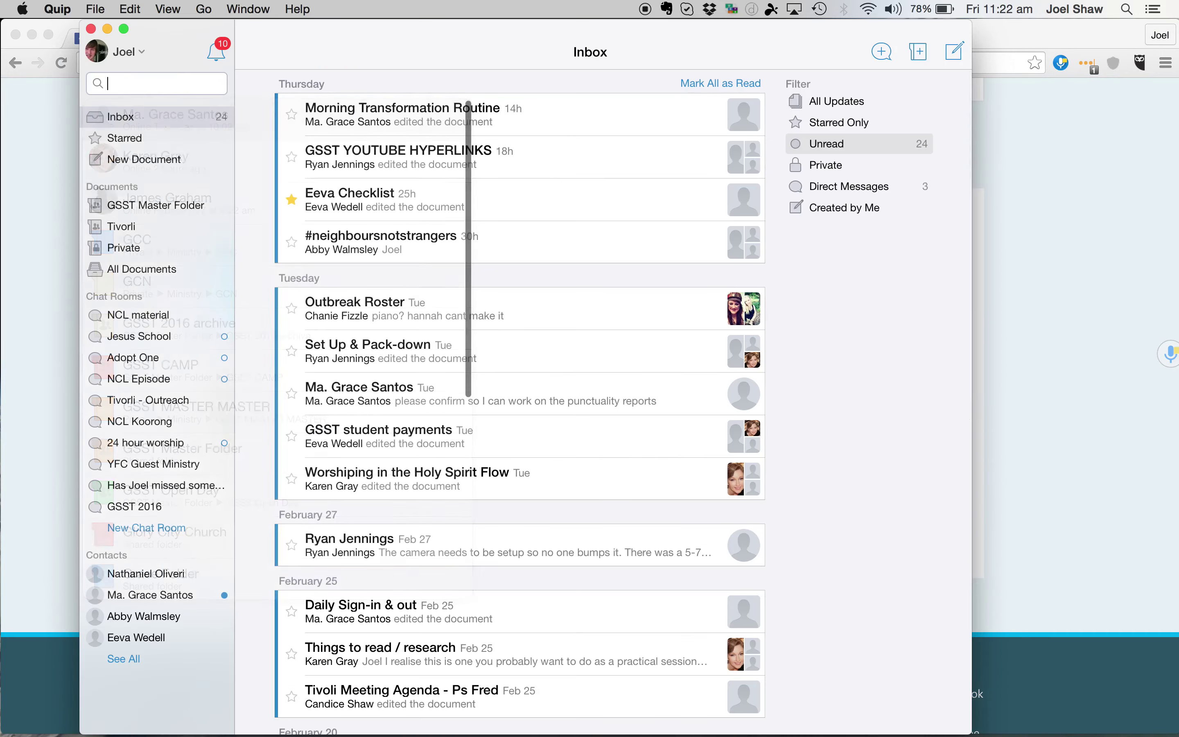
type("Hyer")
key("BackSpace")
key("BackSpace")
key("Return")
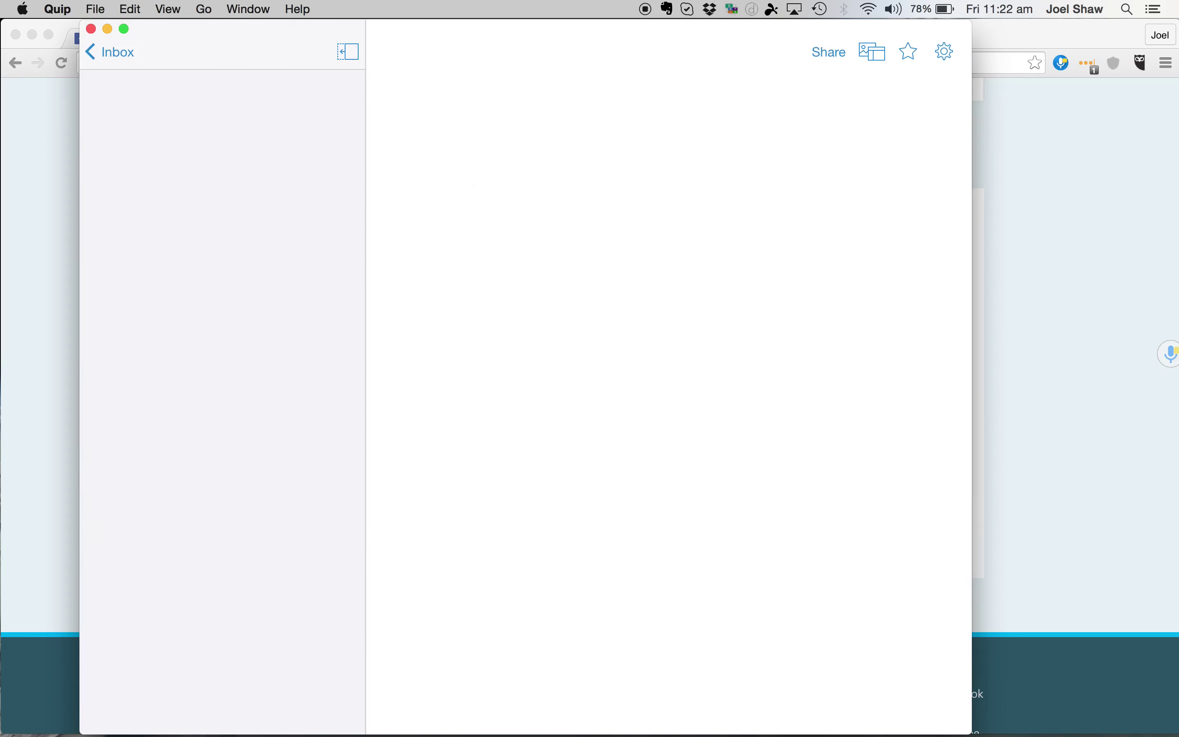
scroll(589, 392, "down", 7)
Below the Day 15 link, add a new line reading 'Please watch this link fo today teaching'
left_click(608, 672)
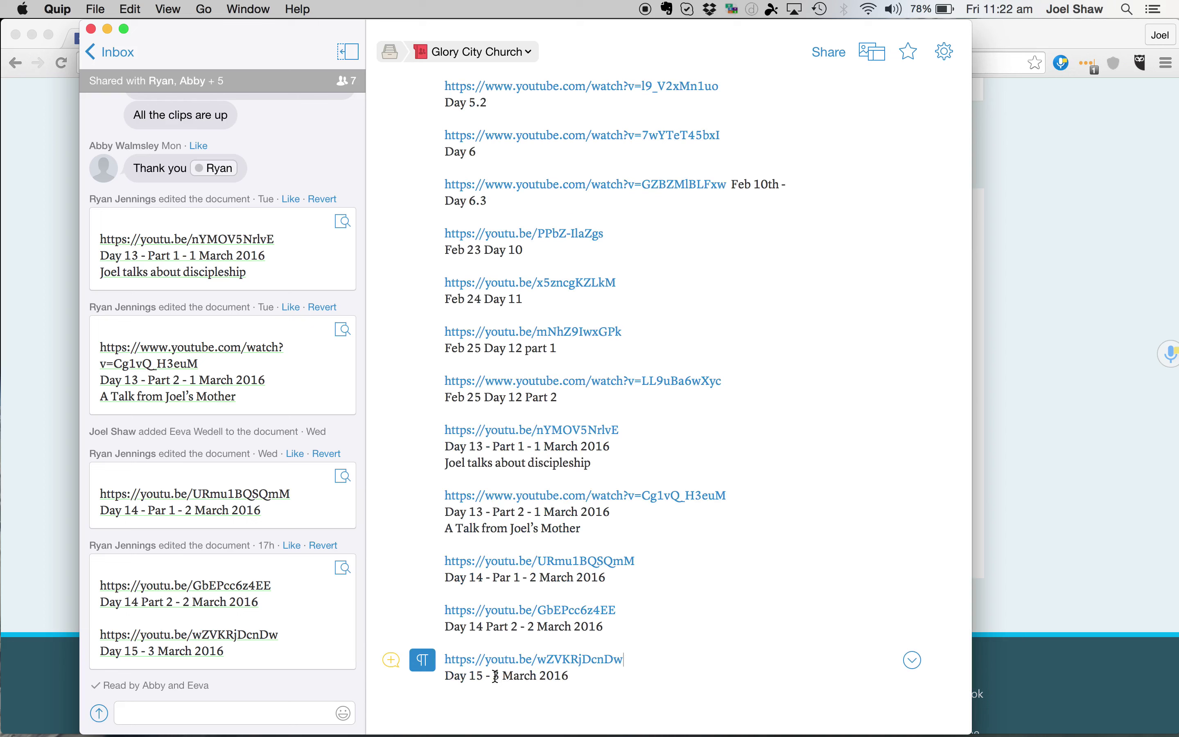
left_click_drag(494, 676, 580, 676)
left_click_drag(646, 659, 471, 667)
left_click_drag(658, 657, 441, 660)
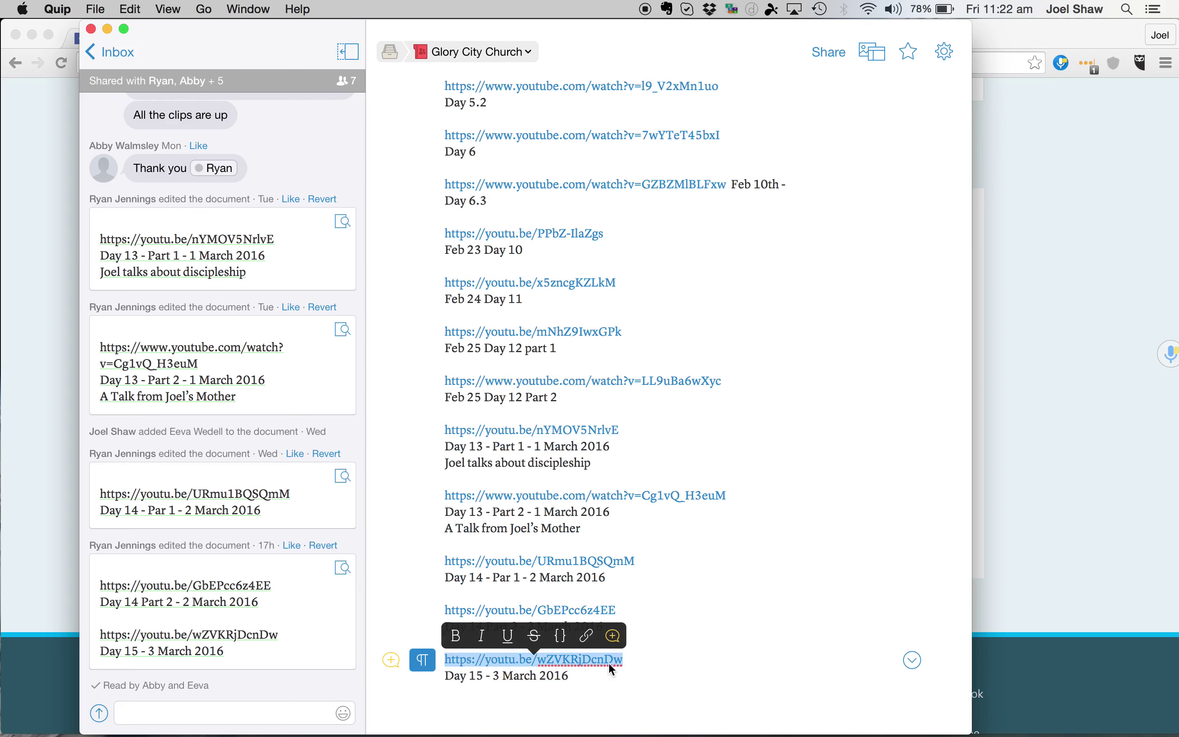
left_click(655, 663)
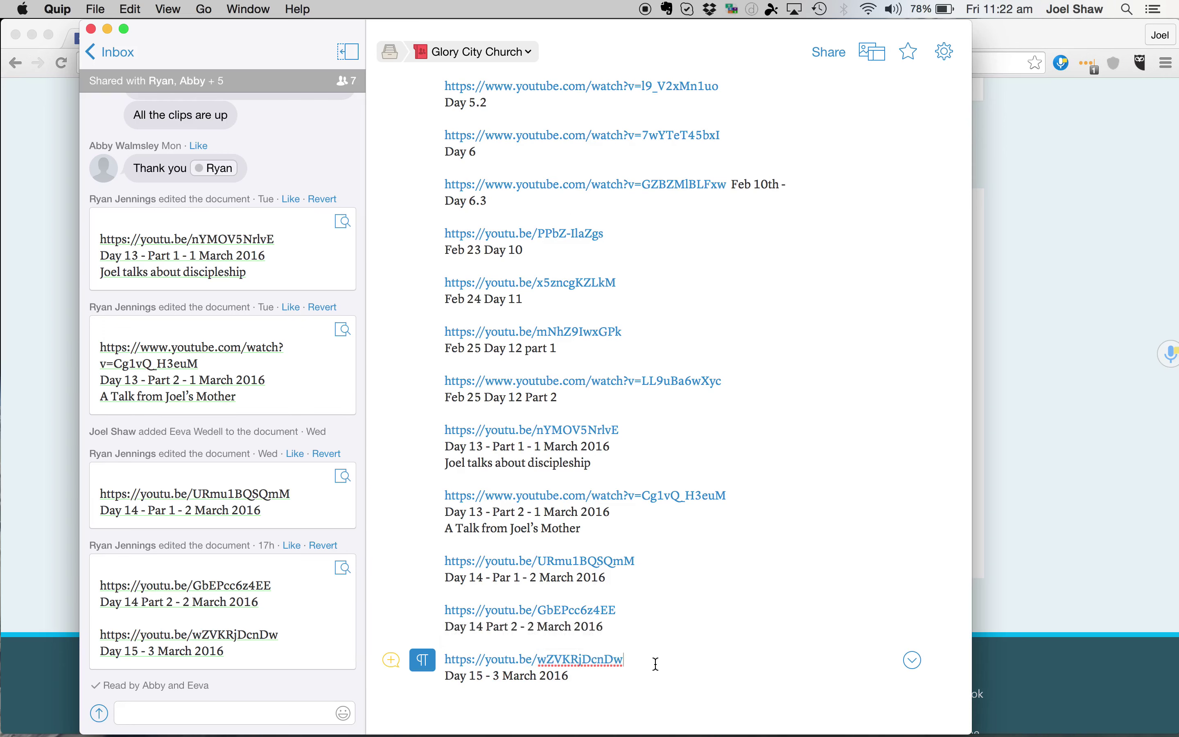
key("Down")
key("Return")
key("Return")
type("Ple")
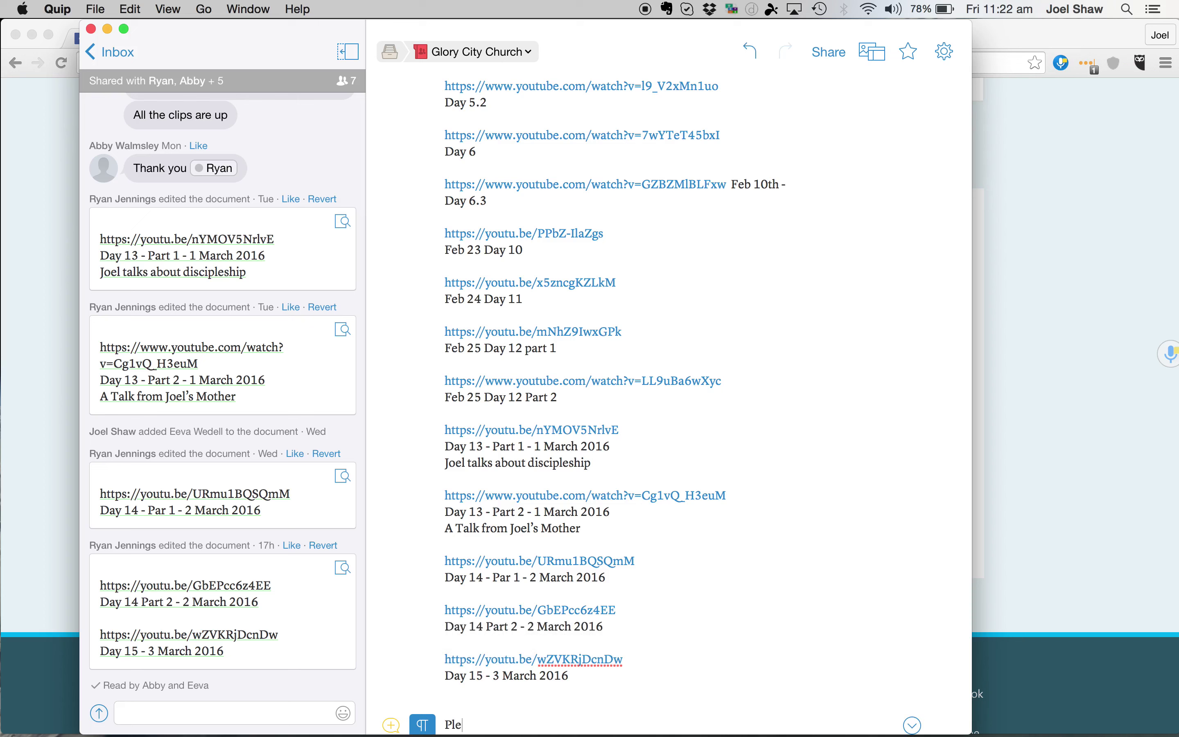
type("ase")
scroll(633, 682, "down", 2)
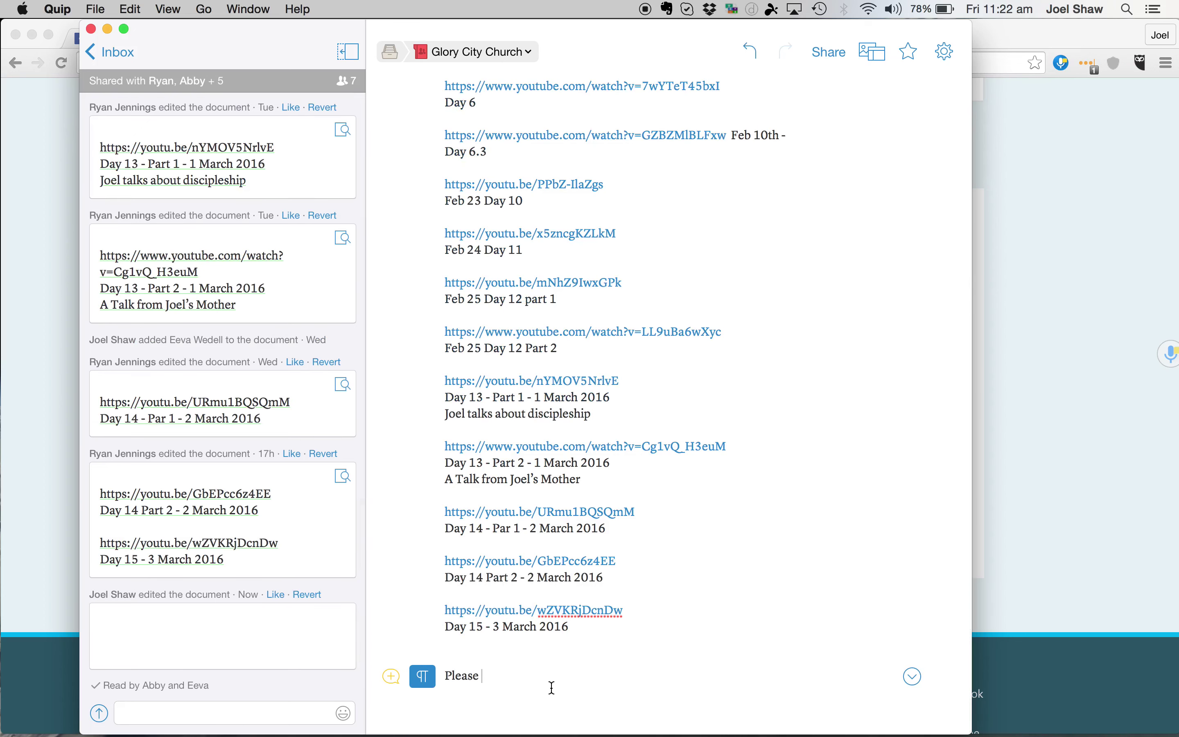
type("watc")
type("h th")
type("is link f")
type("o today")
type(" tea")
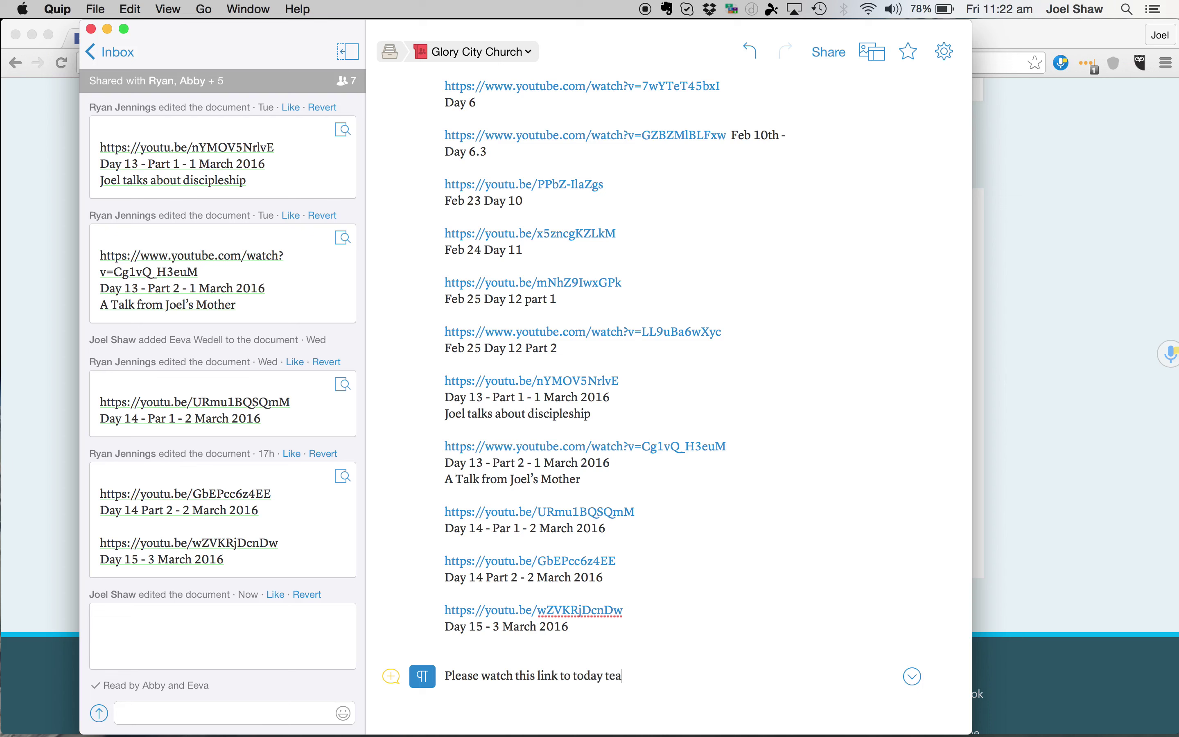
type("ching -")
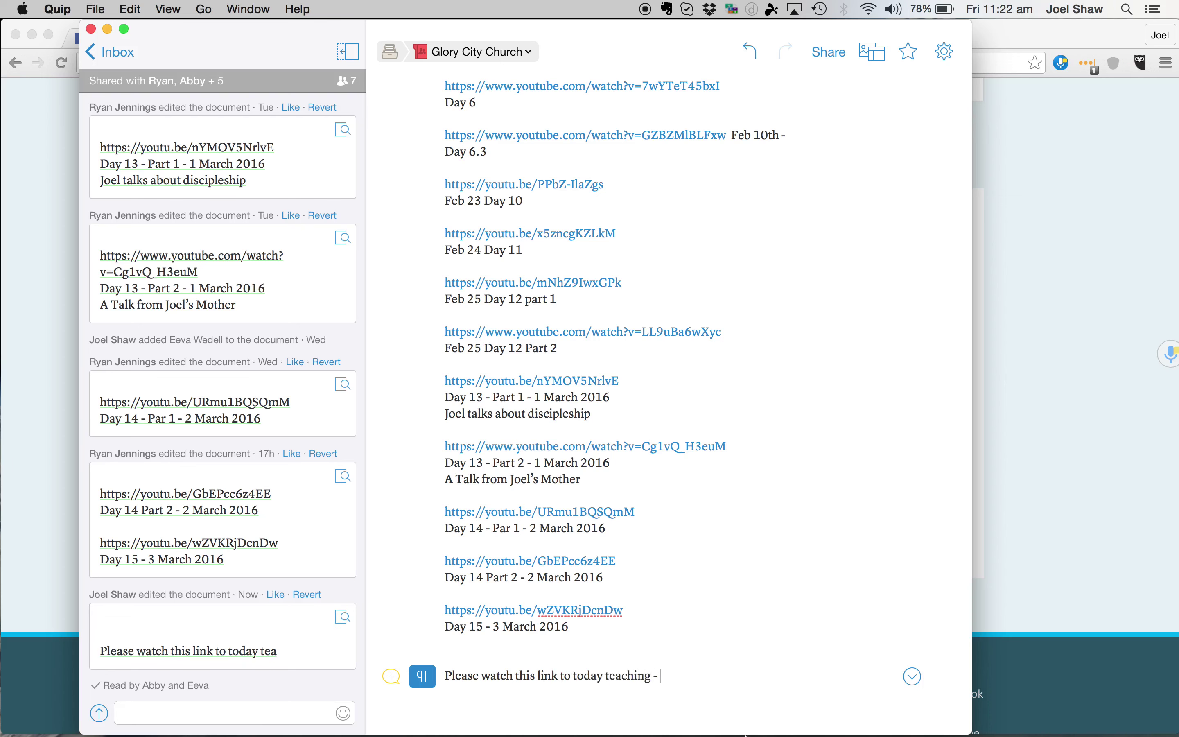
Duplicate the 'Tuesday - absentees' line in the Week note
left_click(396, 719)
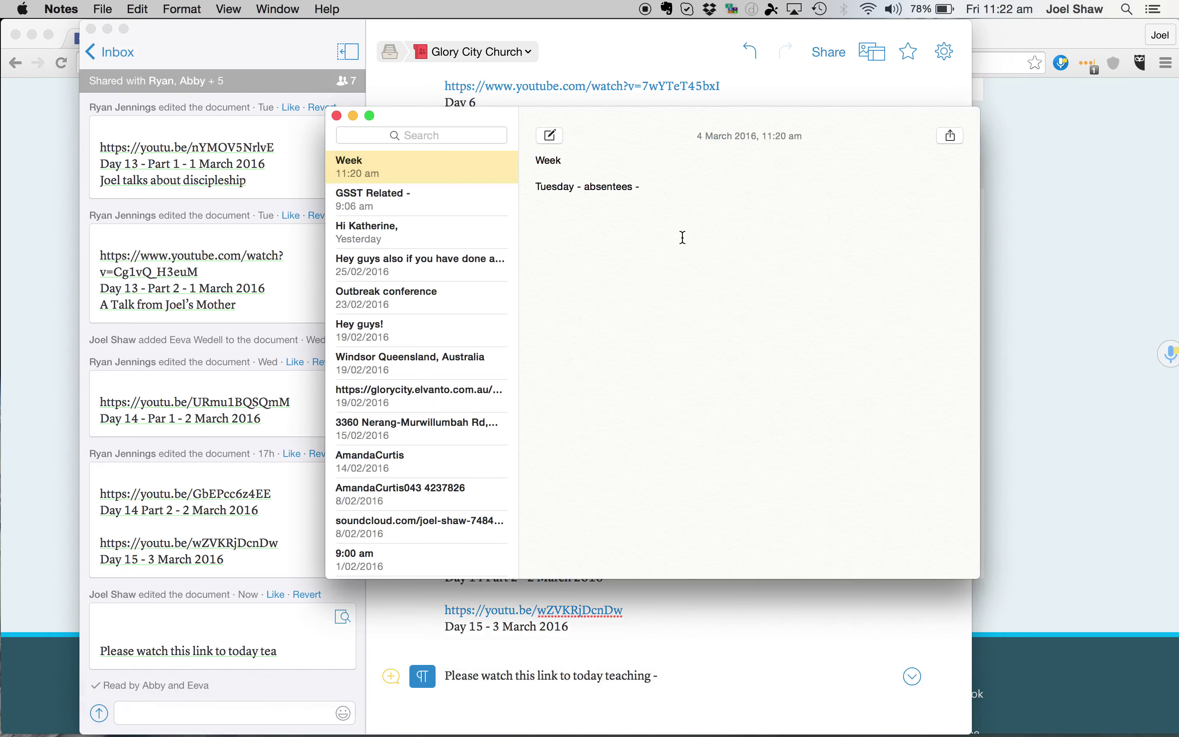
key("Return")
key("shift+Down")
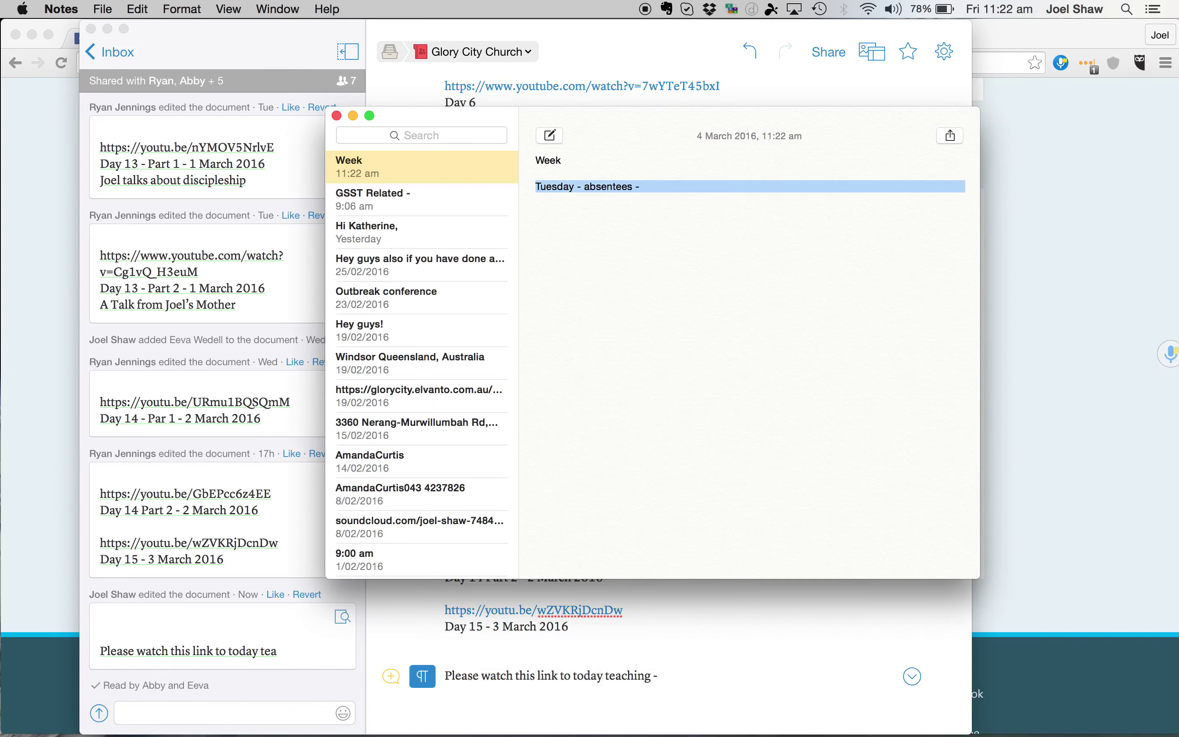
key("super+c")
key("Right")
key("super+v")
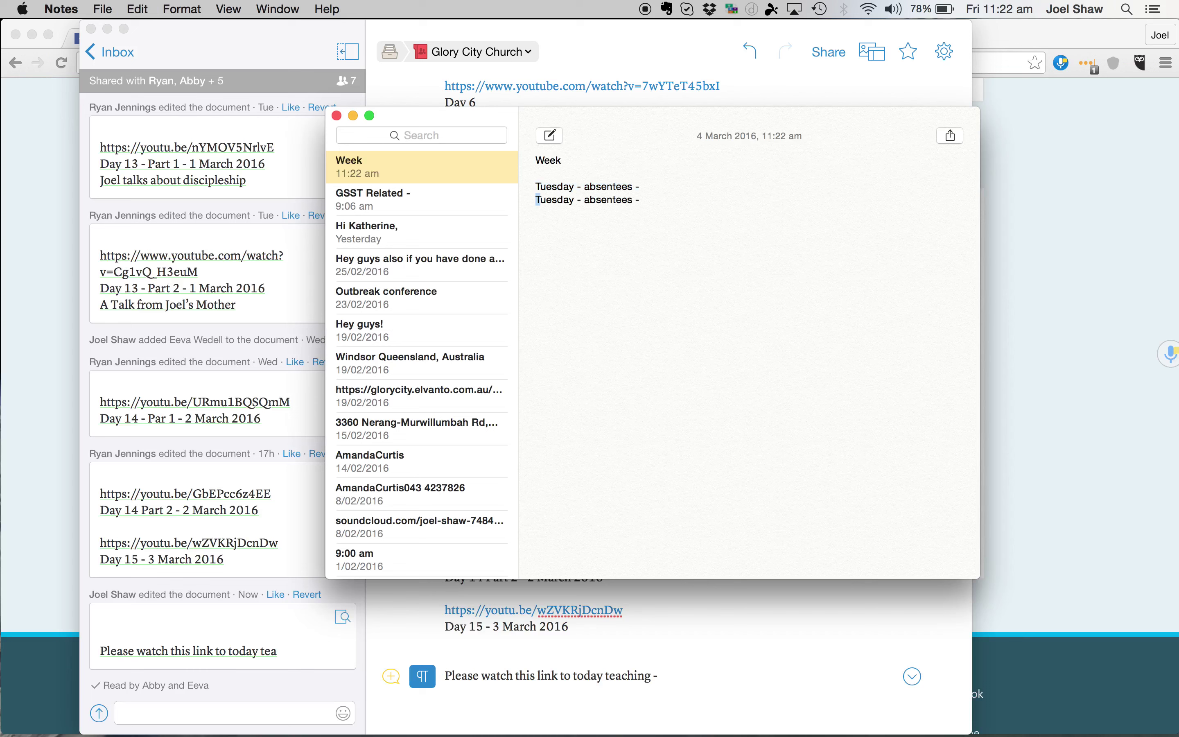
Change the copy to 'wednesday' and add 'Thursday - absentees' and 'Thursday - Report on attendance' lines
key("shift+Right")
key("shift+Right")
key("shift+Right")
key("shift+Right")
key("shift+Right")
key("shift+Right")
key("shift+Right")
type("w")
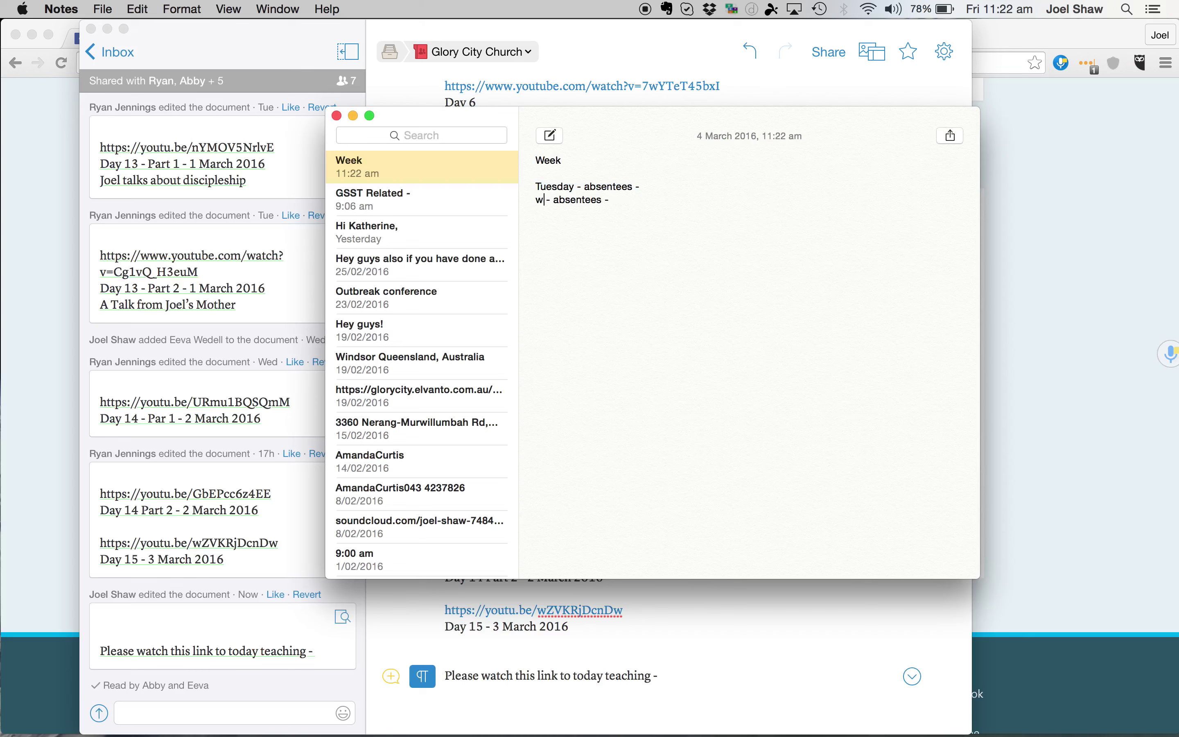
type("ednesday")
key("Down")
type("Thursda")
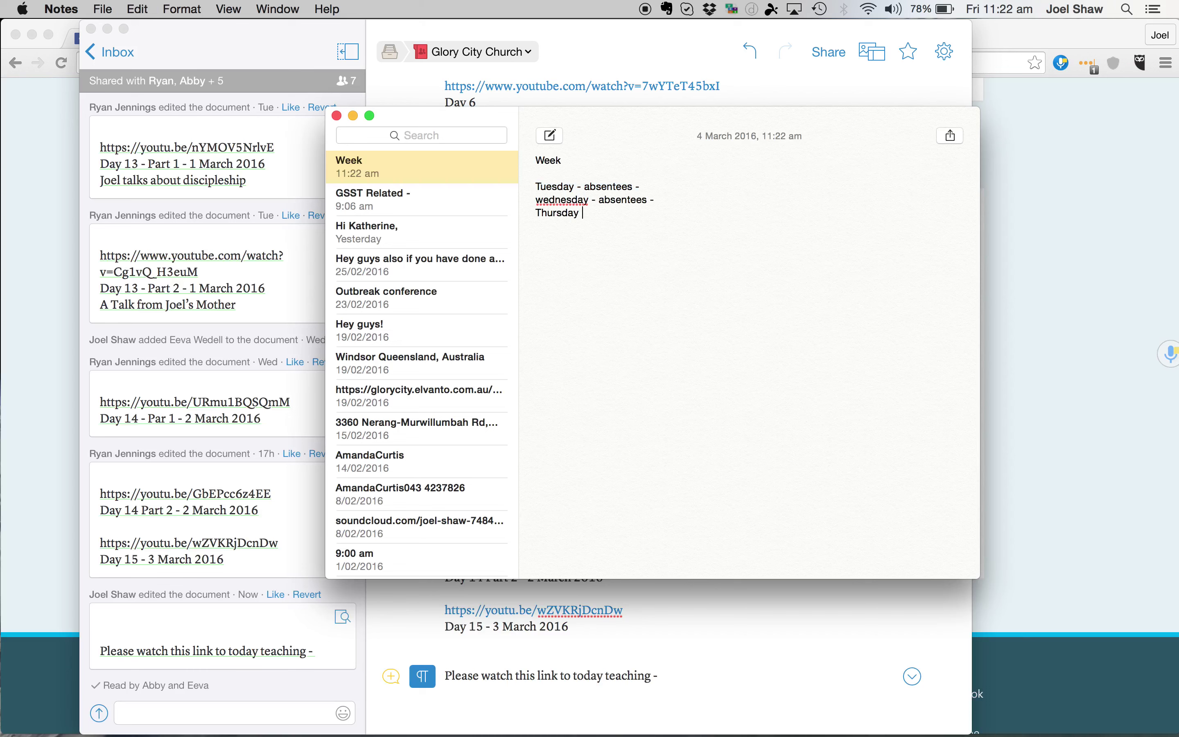
type("y - absentees  Th")
type("ursd")
type("ay - Report on")
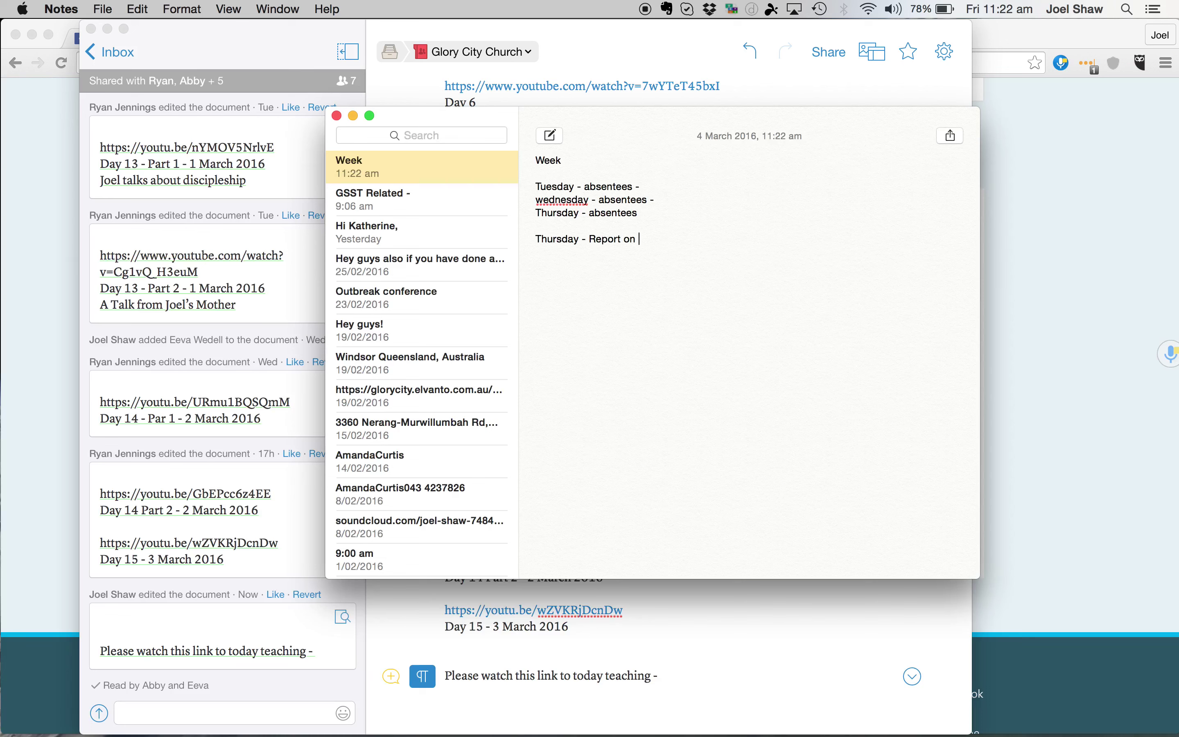
type(" attendance")
Finish the Thursday line with '/ puntucality -' and add a 'Saturday - MRT report' line
type("/ puntucality ")
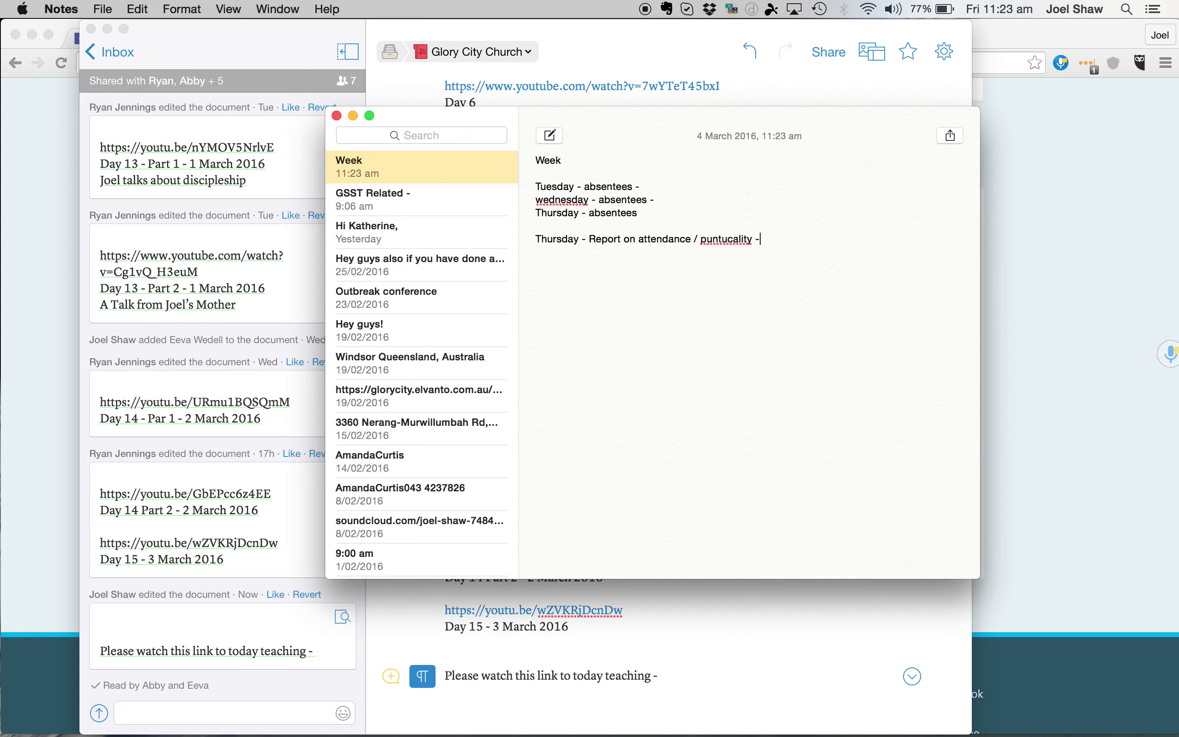
type("-")
key("Return")
type("Saturday - MRT report")
right_click(734, 236)
left_click(733, 236)
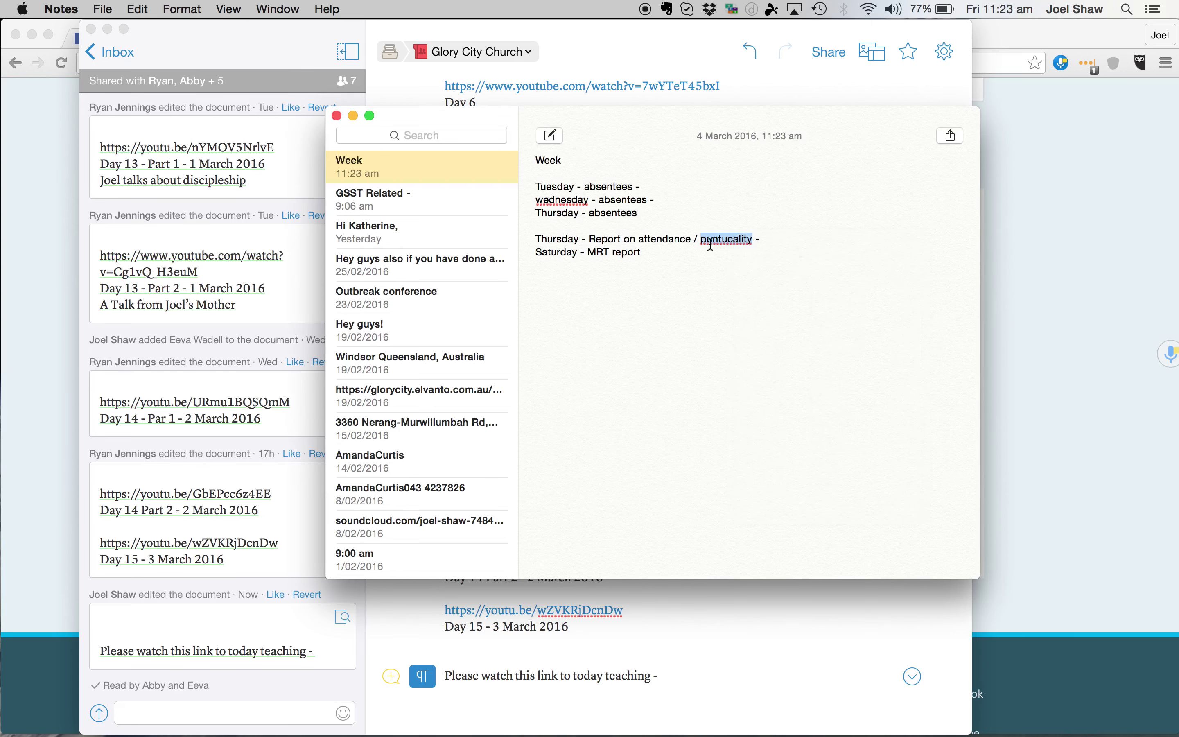
Review each line of the Week task list, then select all of the note's text
left_click(695, 274)
left_click(669, 217)
left_click(668, 202)
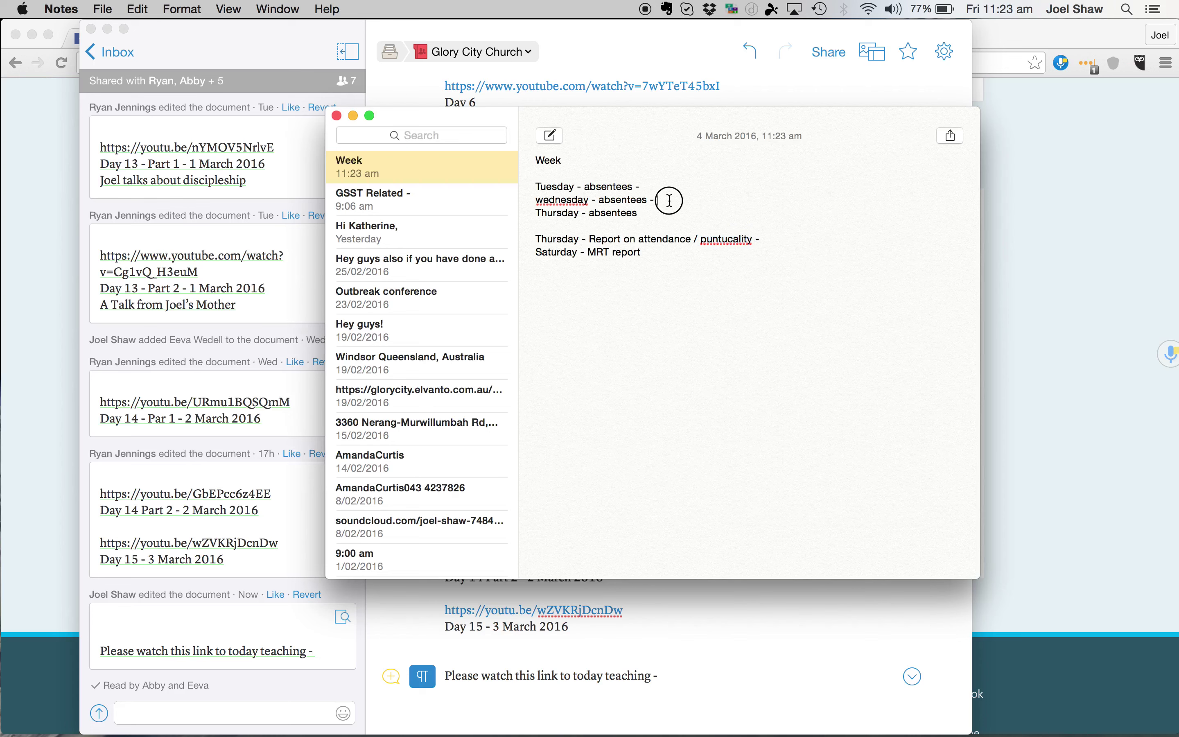
left_click(646, 186)
left_click(667, 195)
left_click(667, 210)
left_click(661, 202)
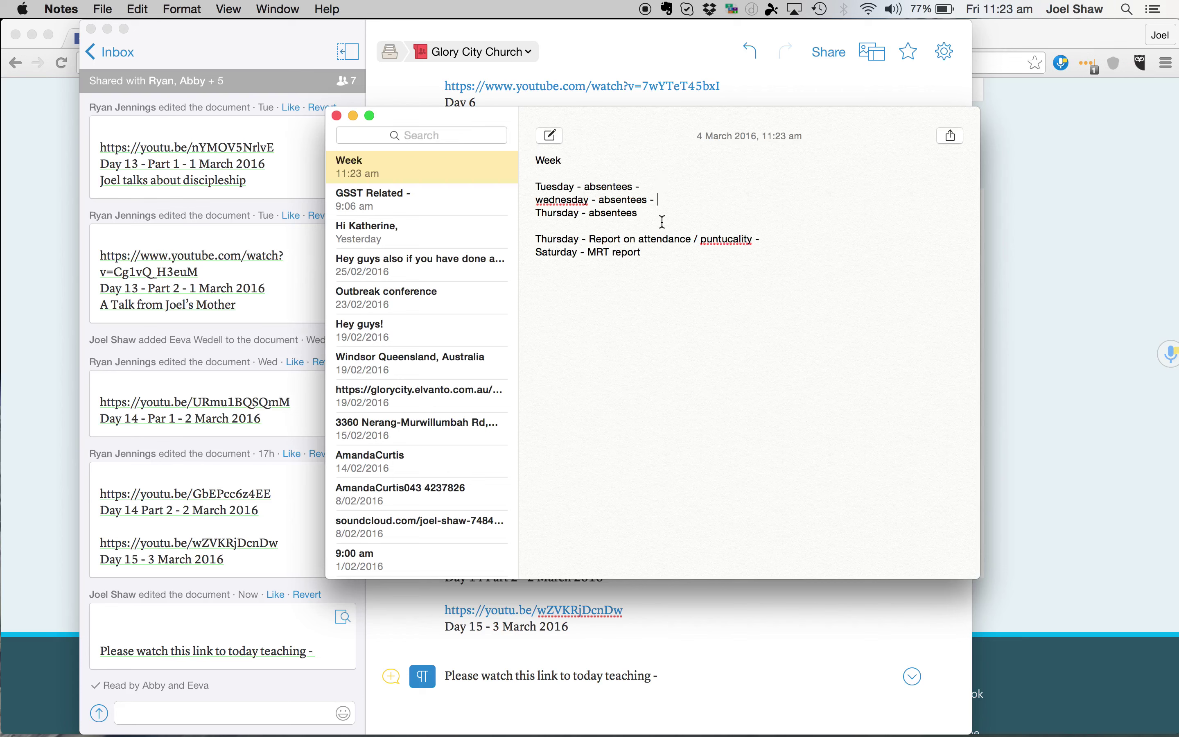
left_click(771, 240)
left_click(760, 243)
key("super+a")
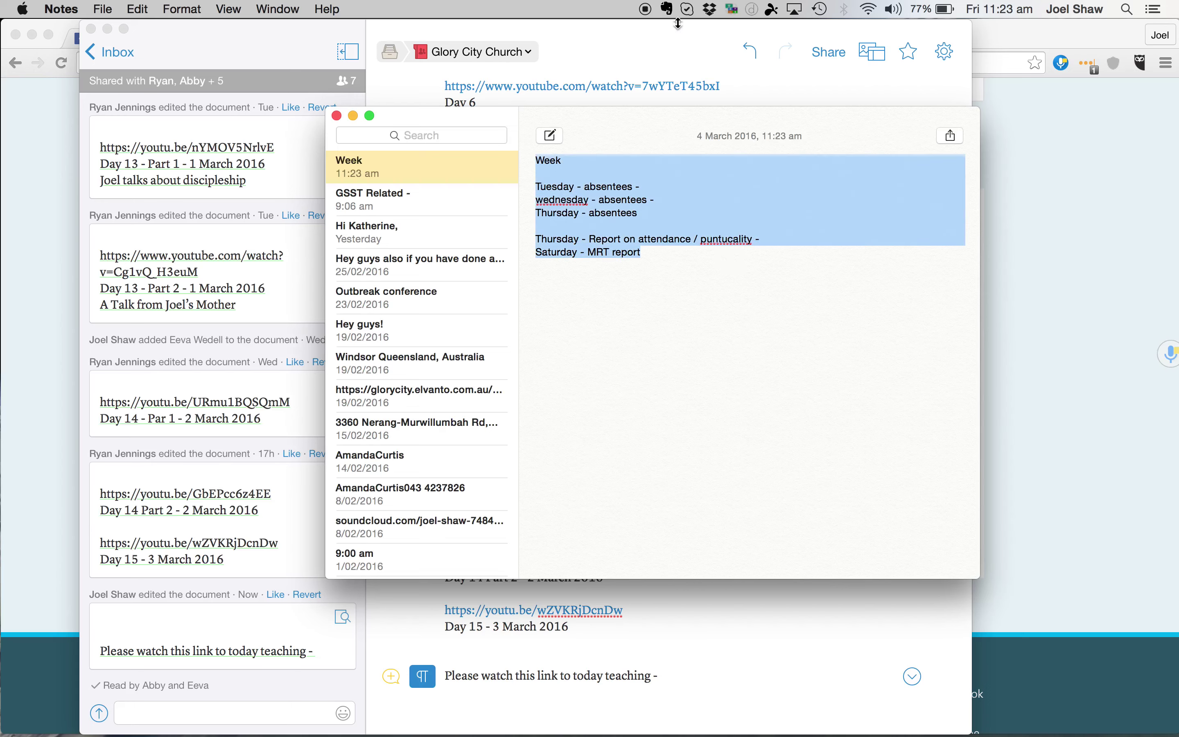